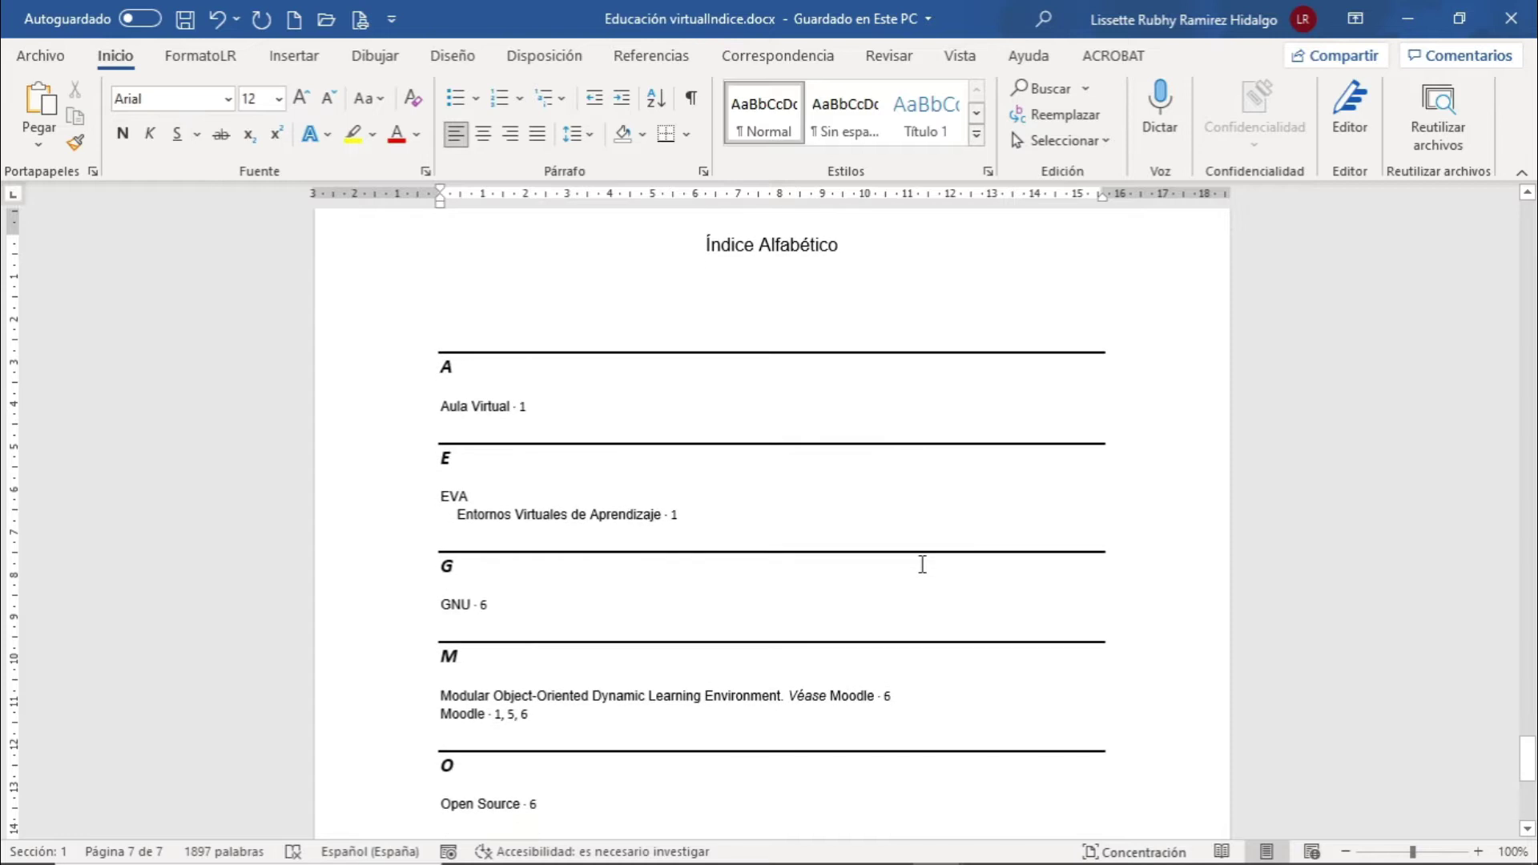
scroll(922, 564, down, 2)
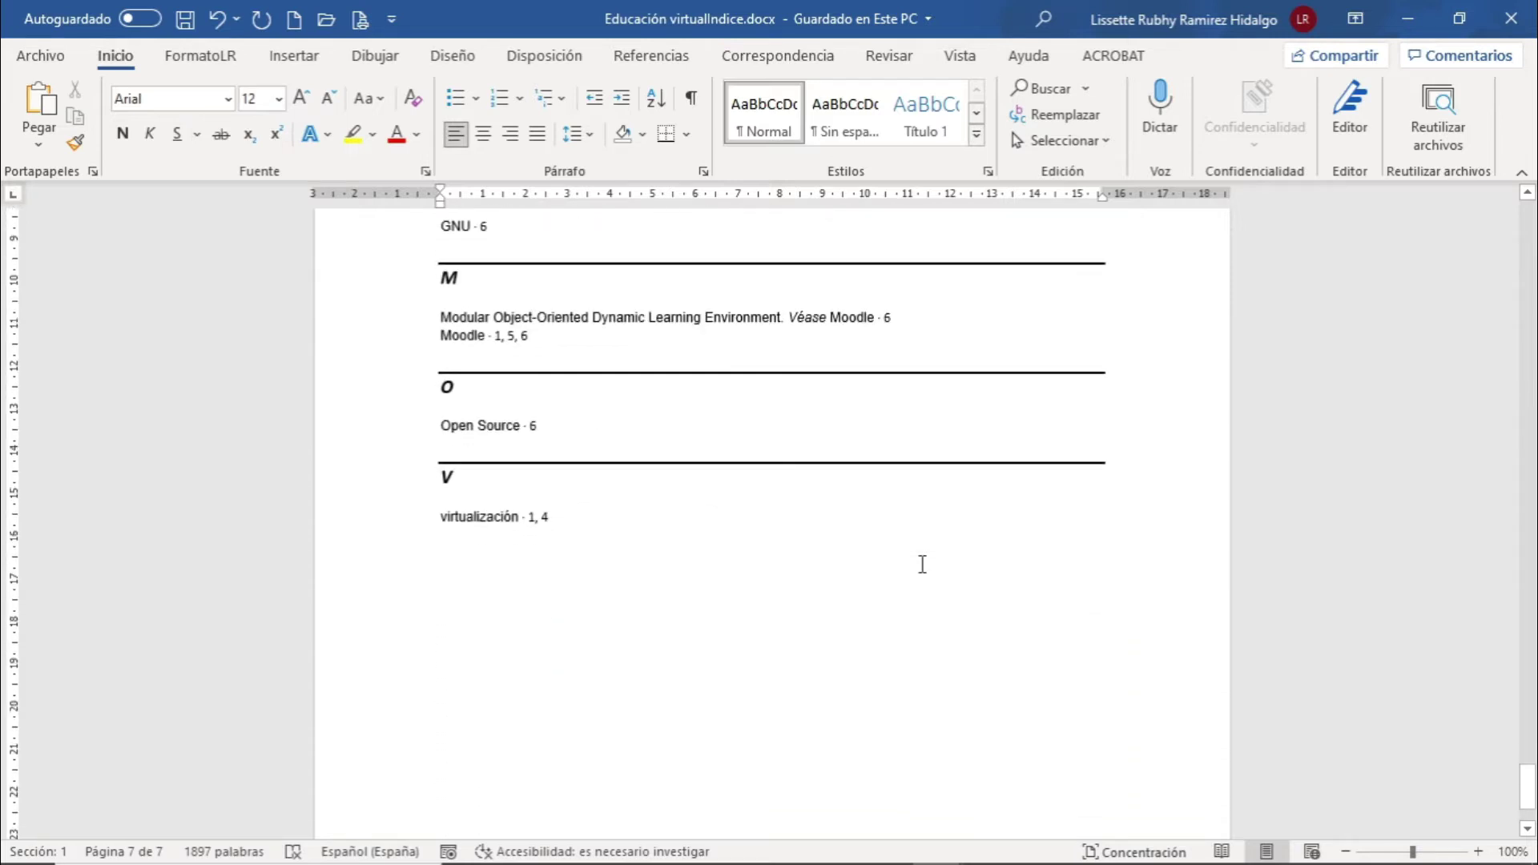
scroll(922, 564, up, 2)
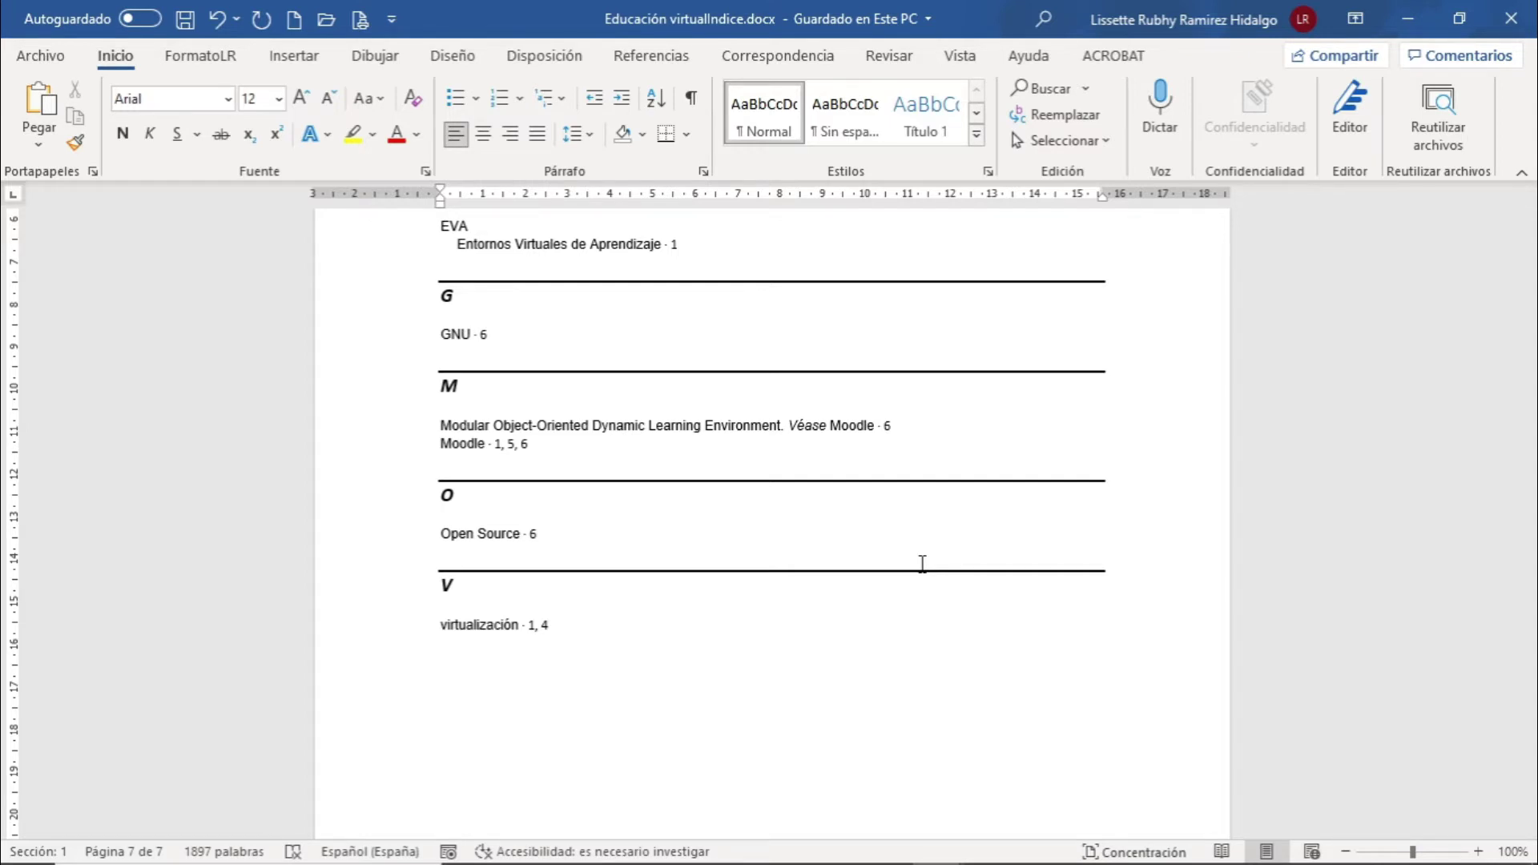
scroll(922, 564, up, 3)
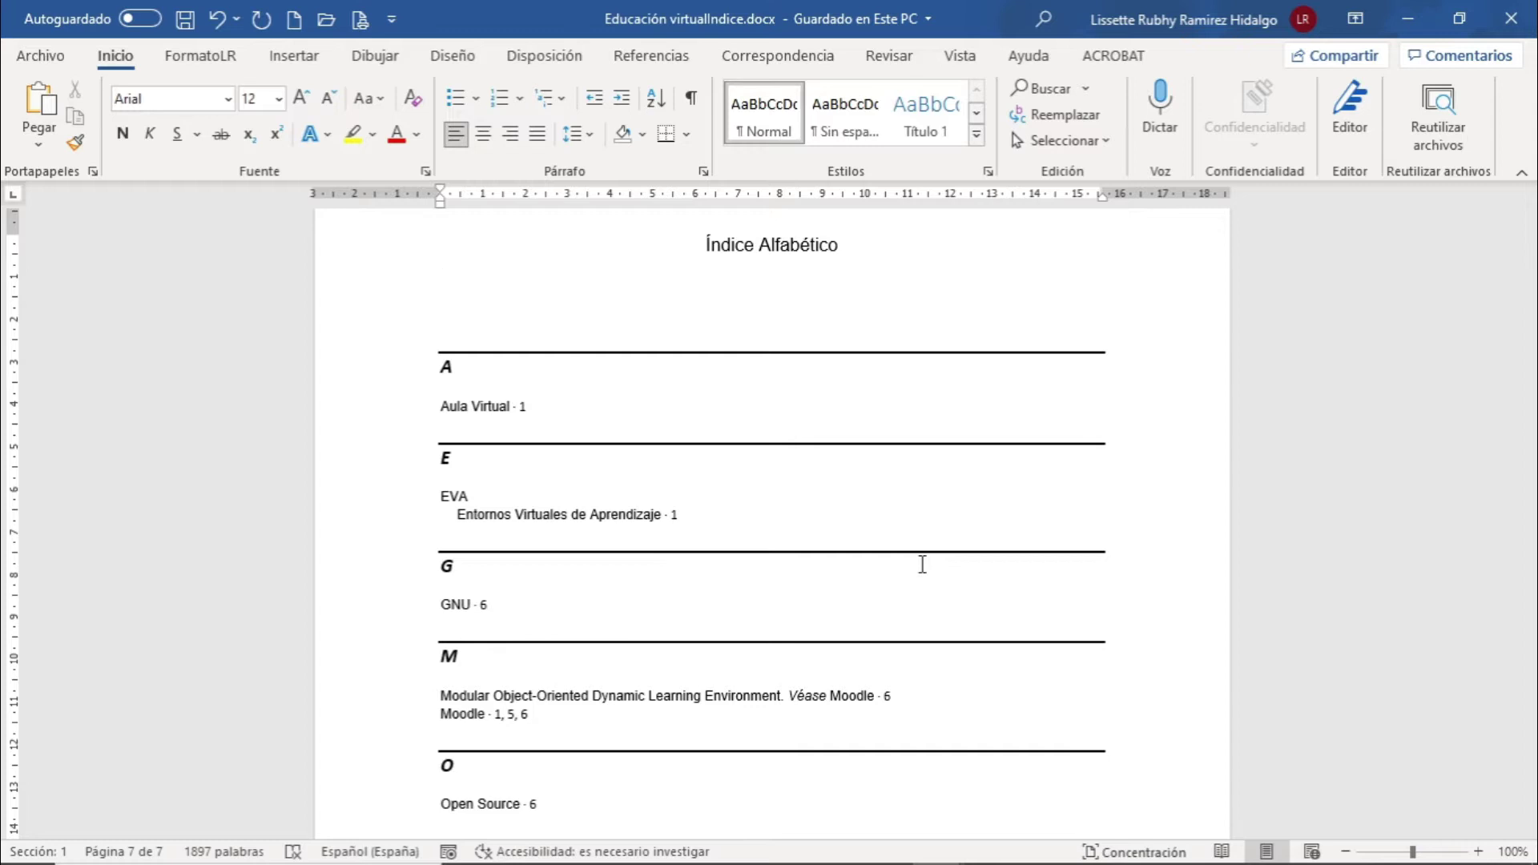
Step: Create a new blank document and insert a table with 2 columns and 7 rows
click(296, 24)
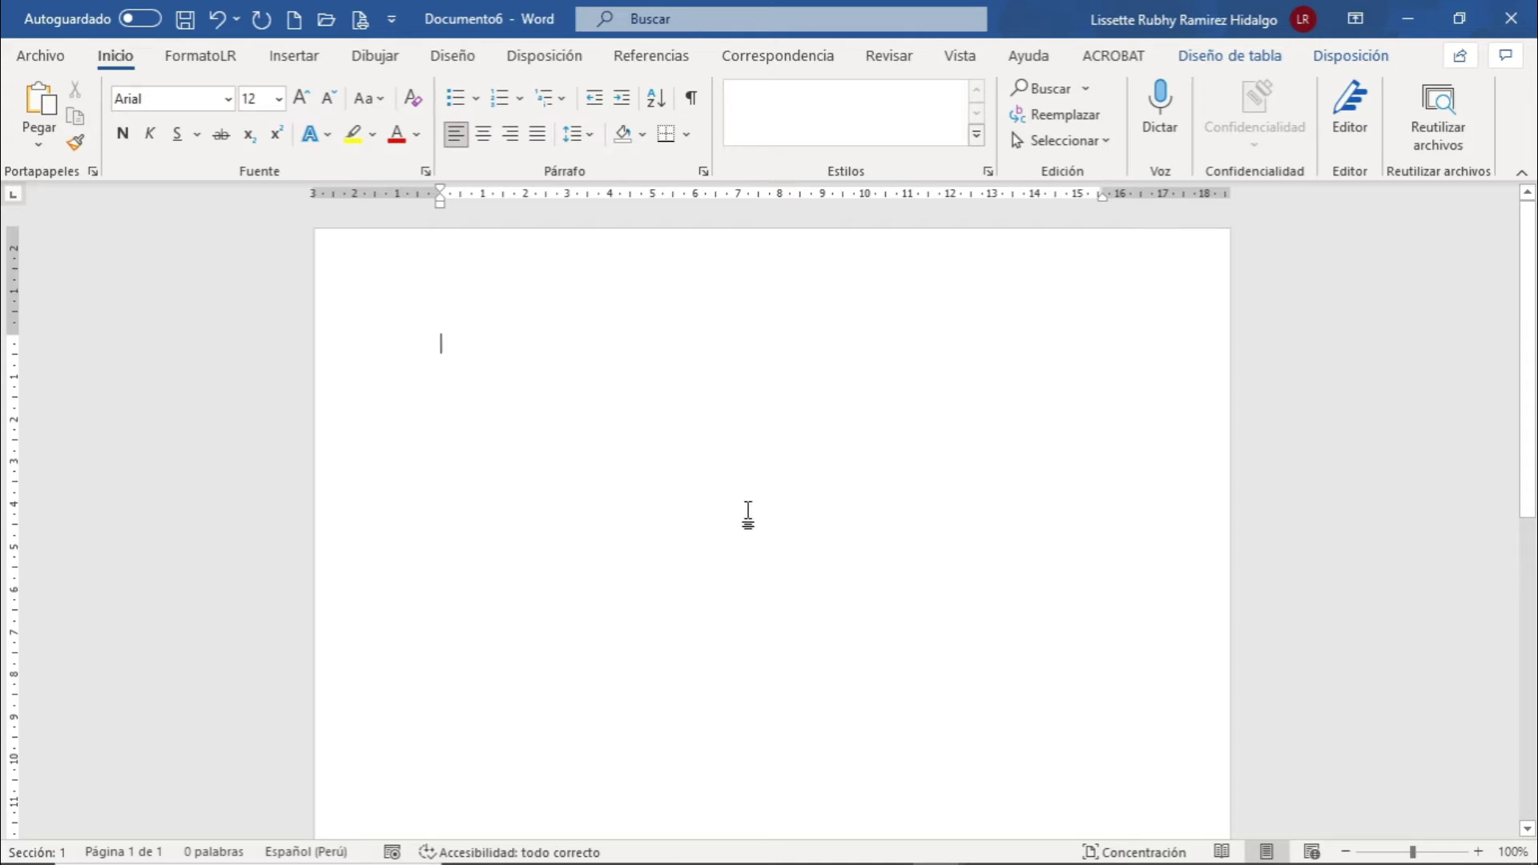
click(294, 55)
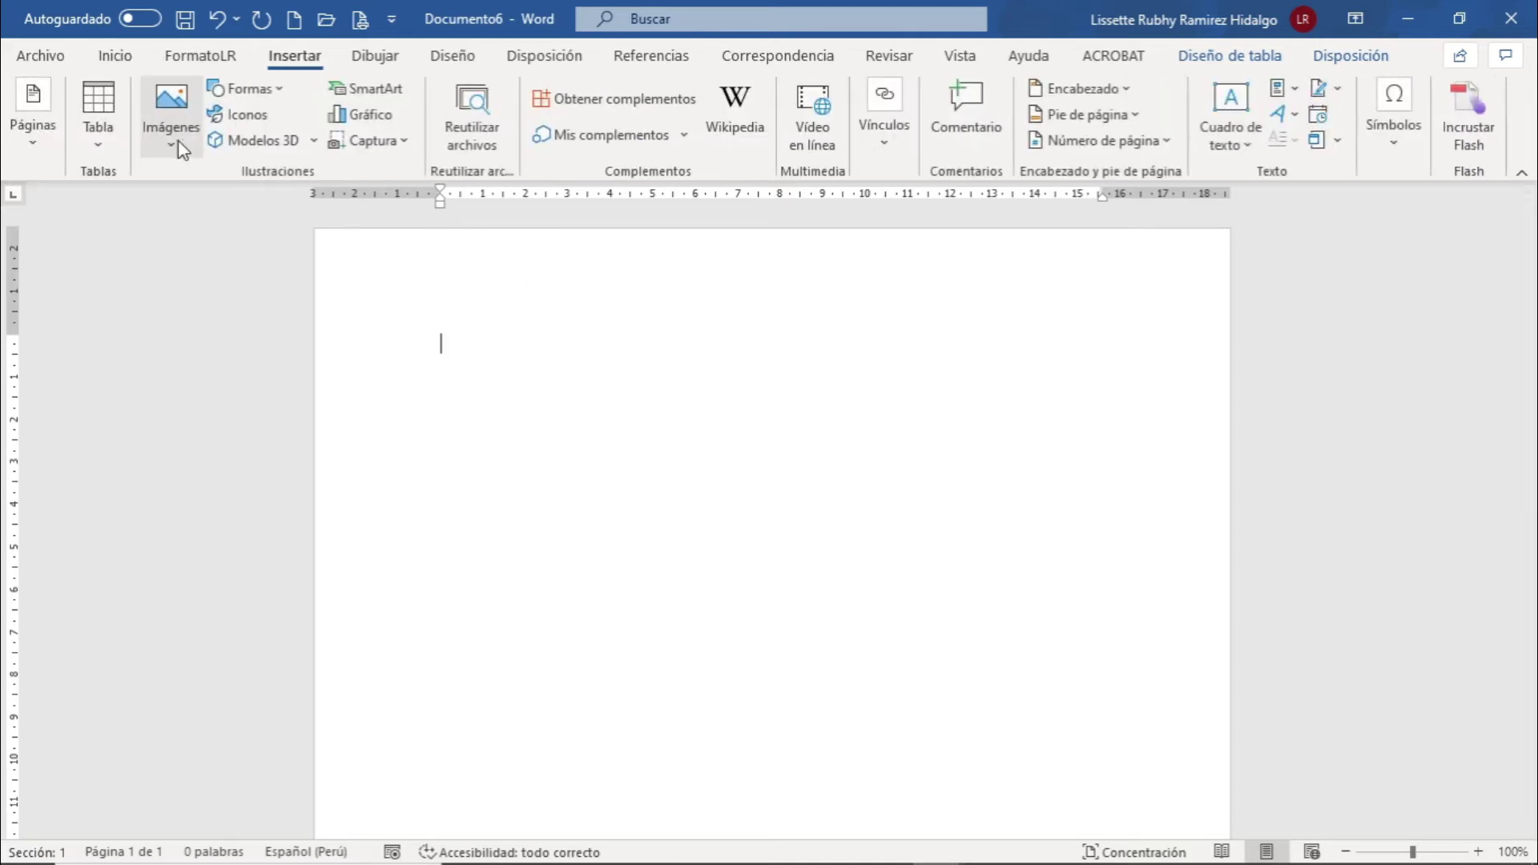
click(110, 148)
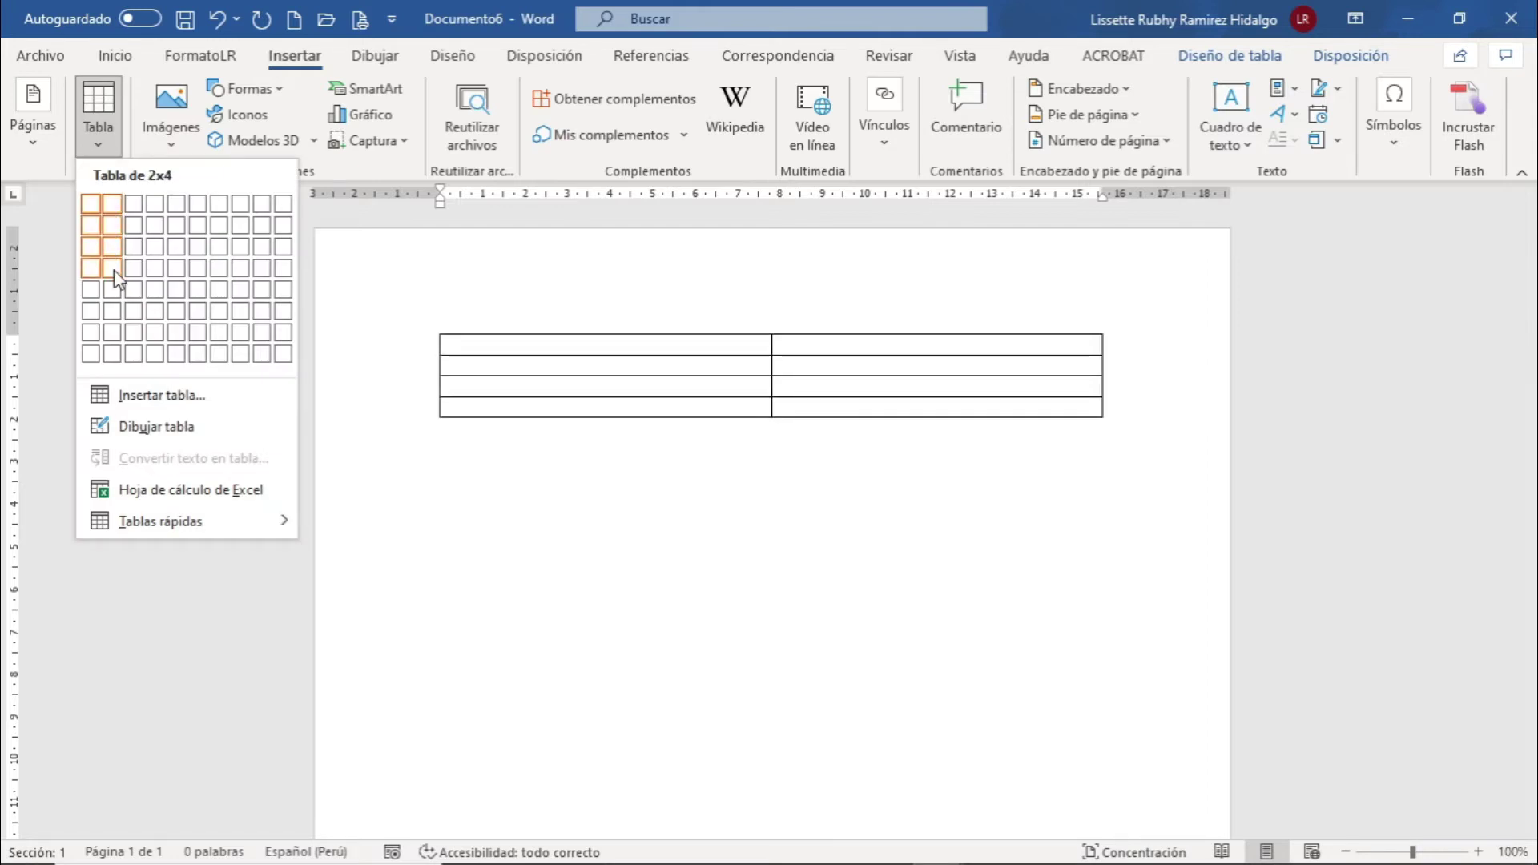
click(113, 340)
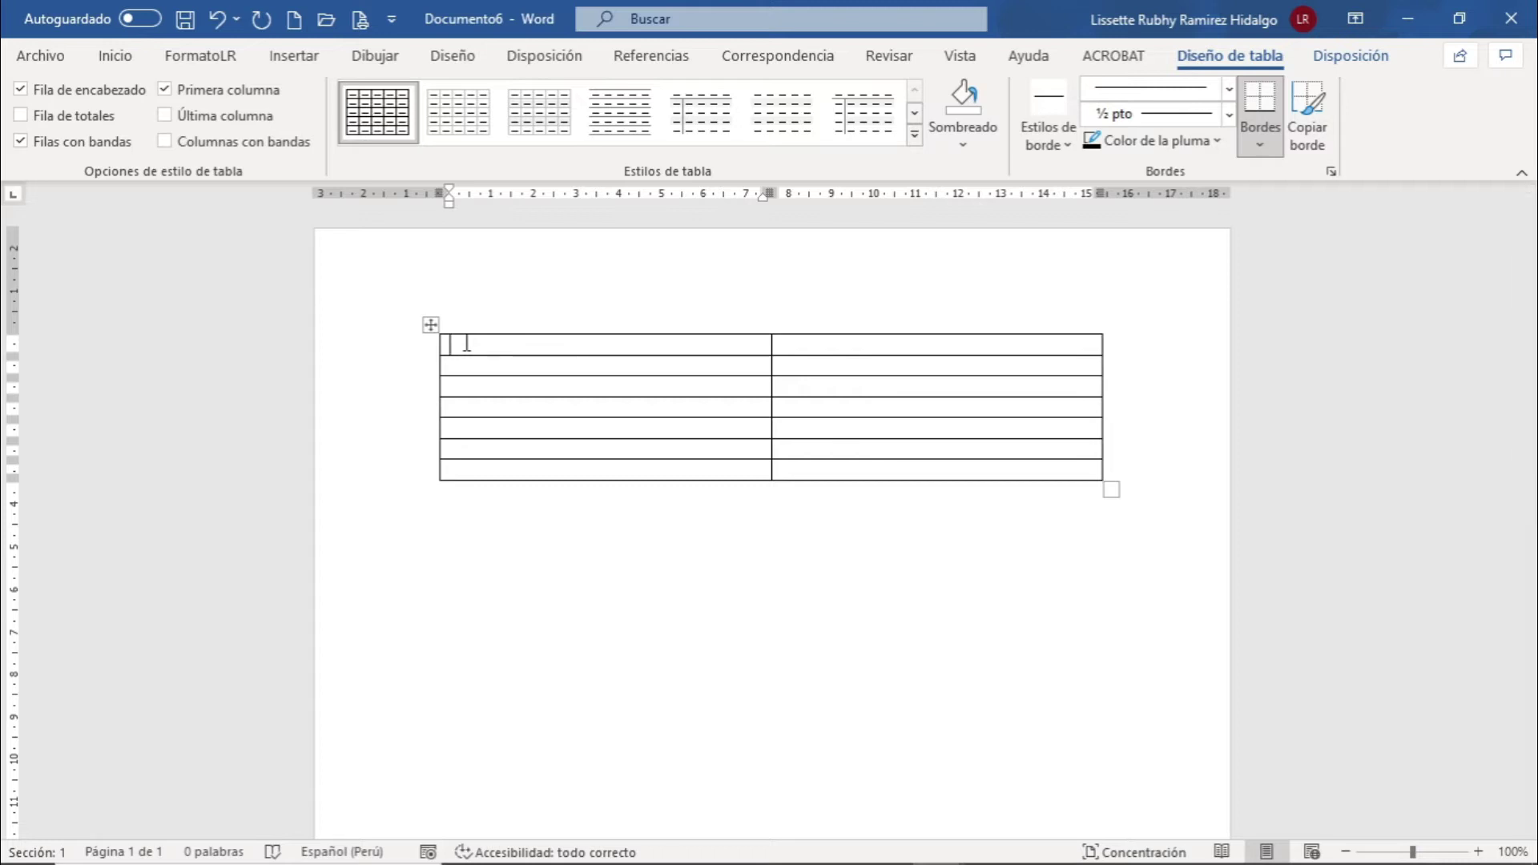
Step: Fill both cells of the table's first row with "Aula Virtual"
text(Au)
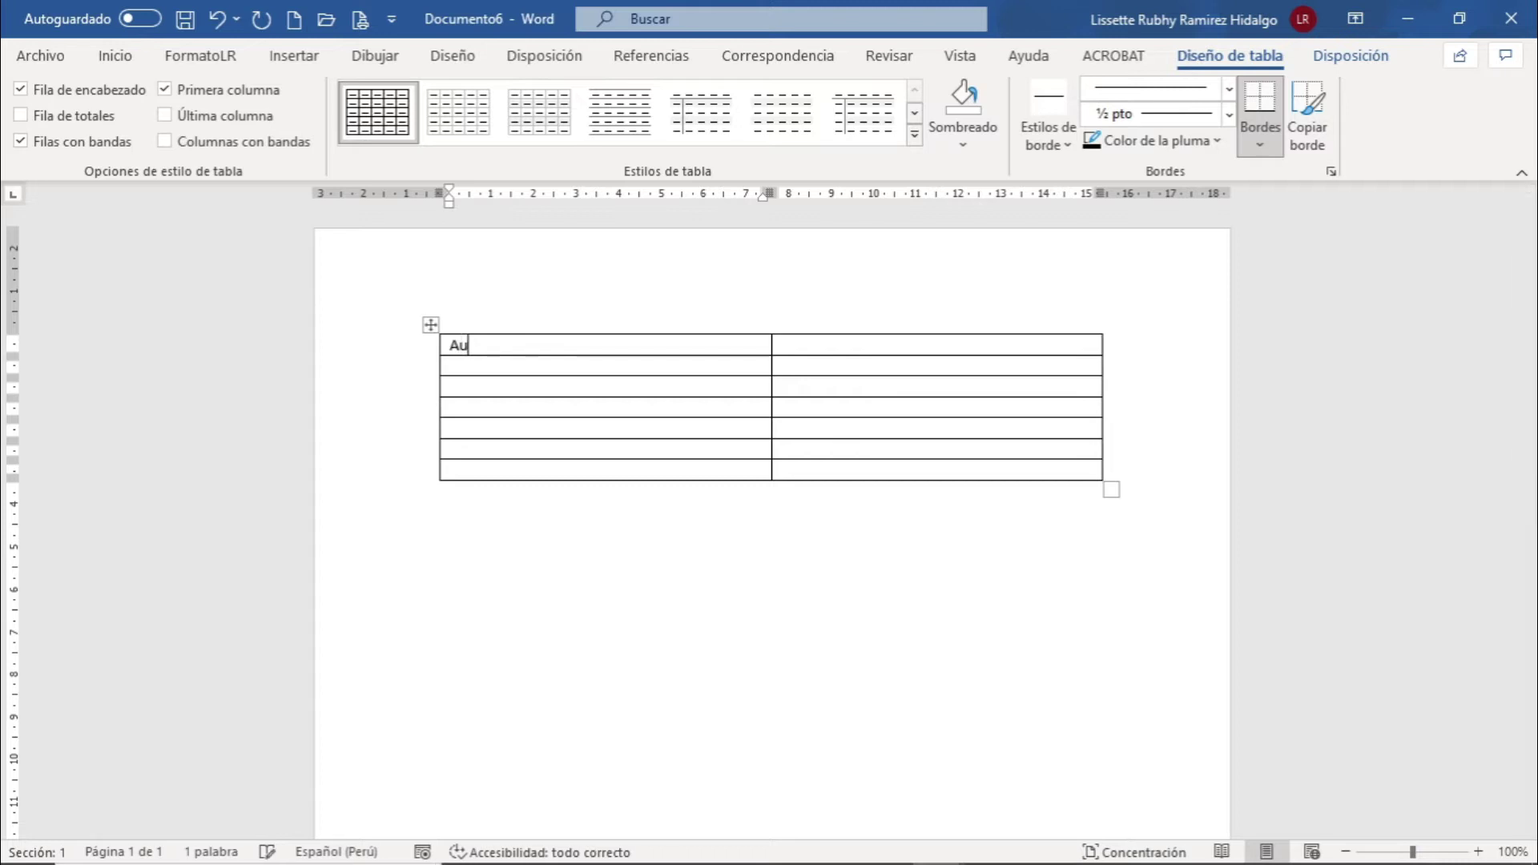
text(la Vir)
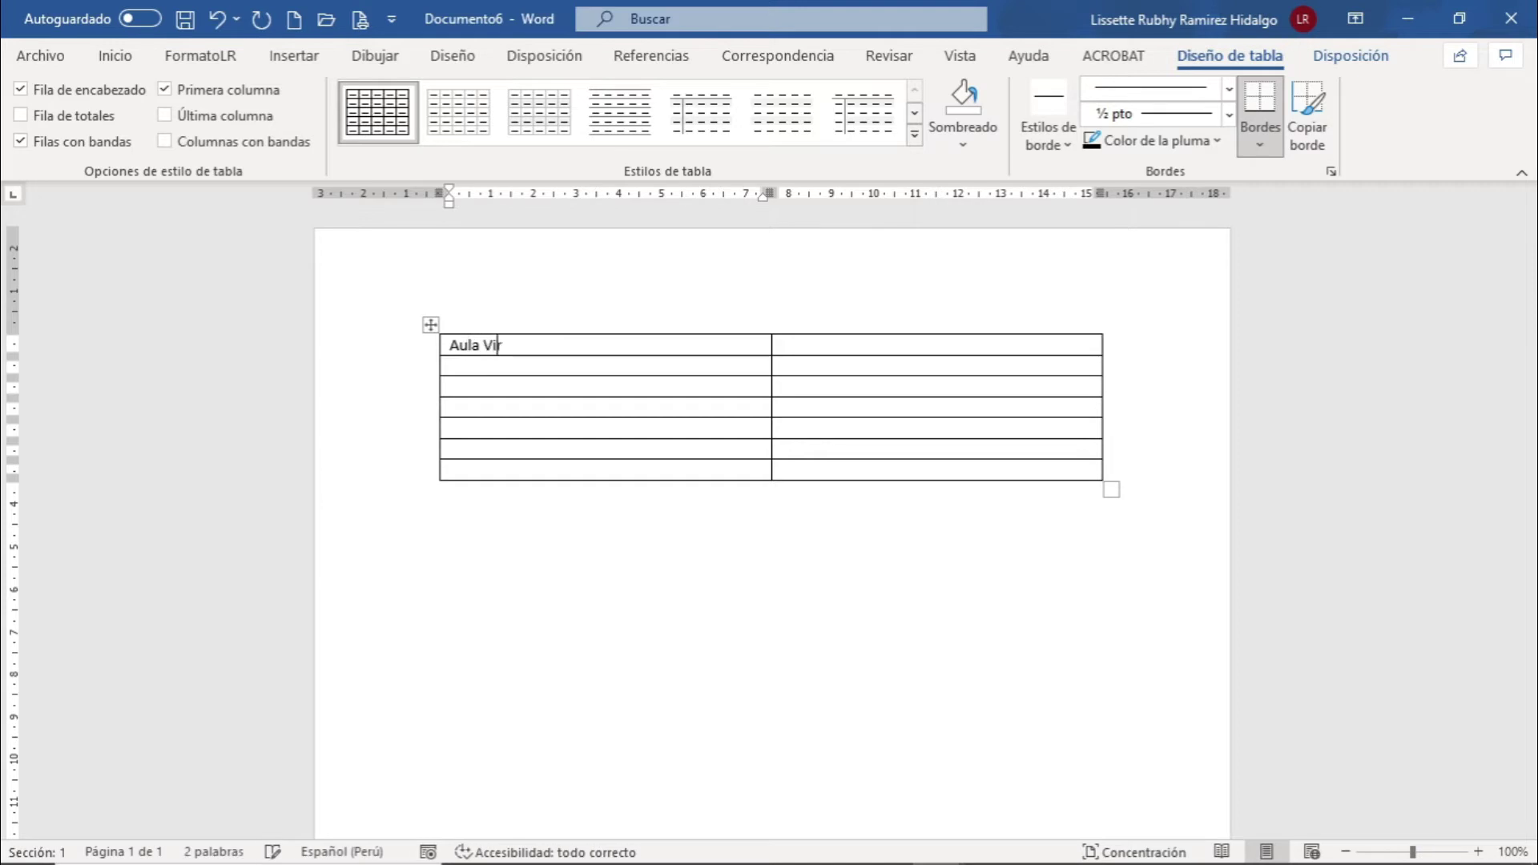
text(tual)
click(805, 344)
text(Aula Virtua)
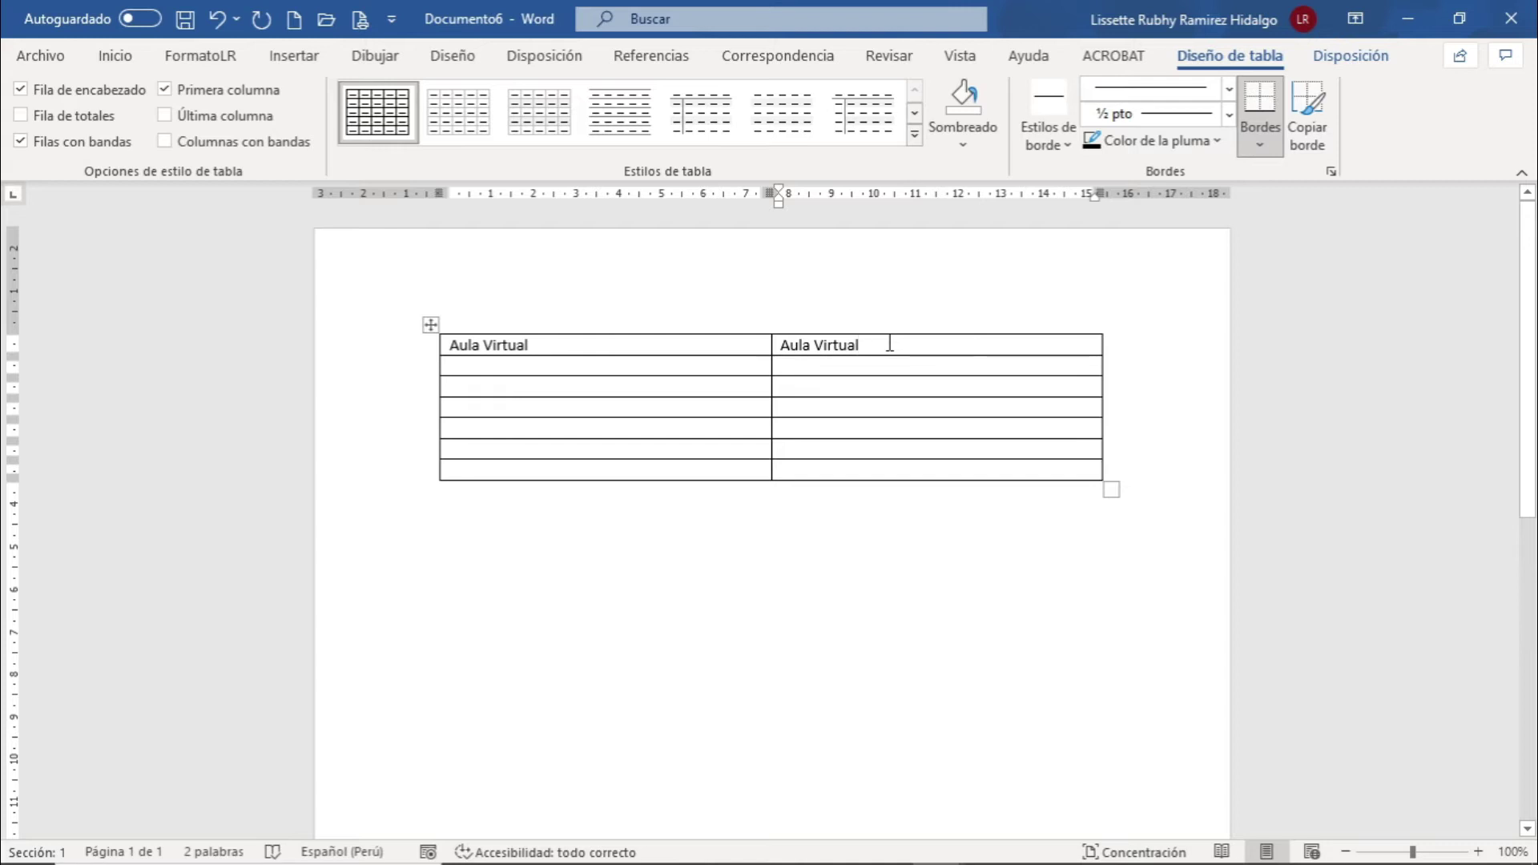
Step: Fill the table's second row with "EVA" in the first column and "EVA: Entornos Virtuales de Aprendizaje" in the second
click(568, 368)
text(EVA)
click(793, 368)
text(EVA)
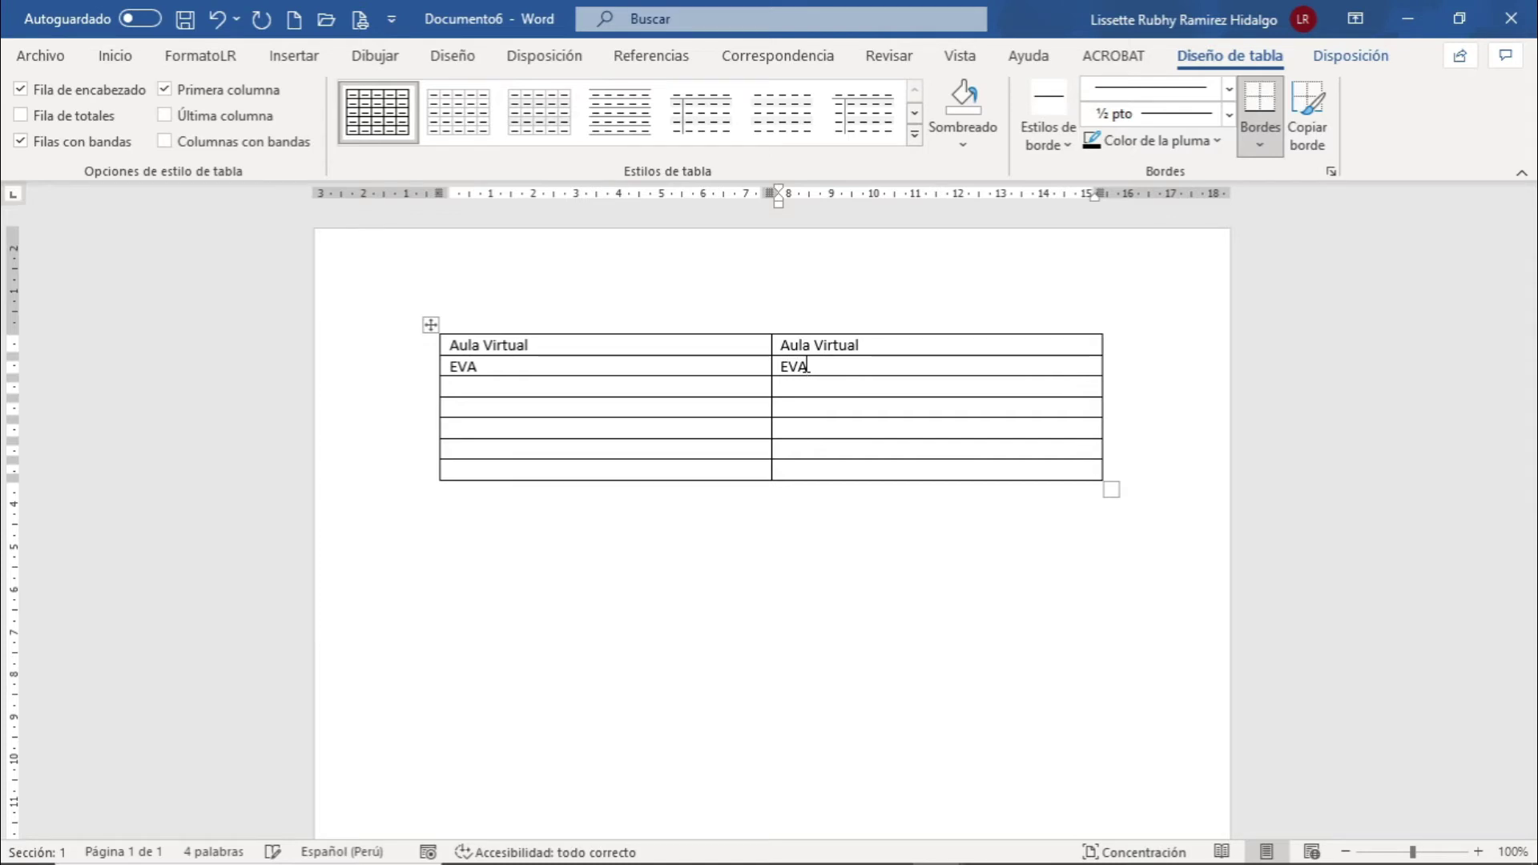
text(:)
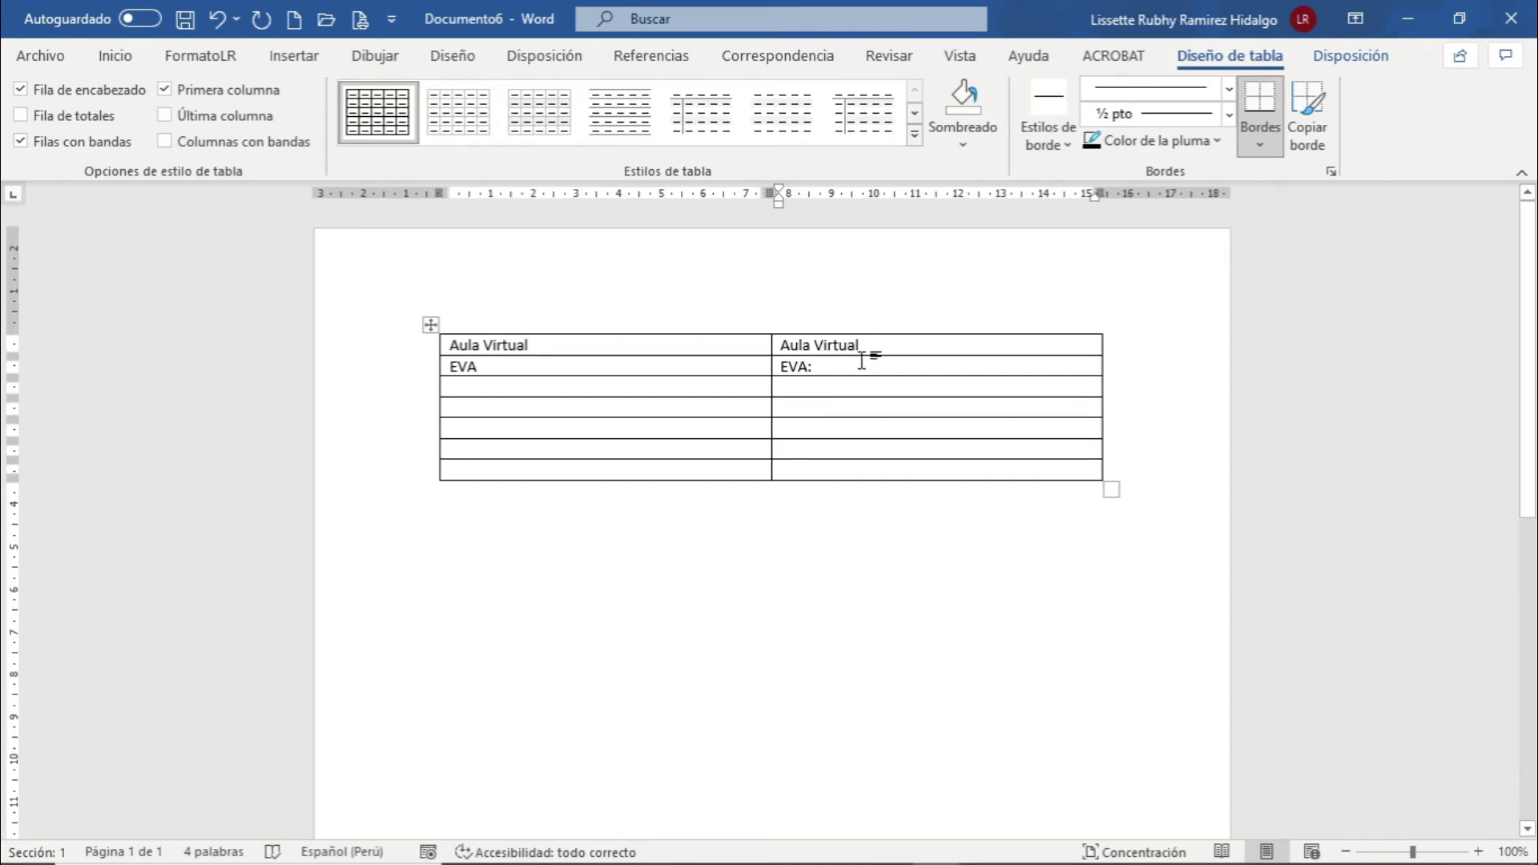
text(Entornos)
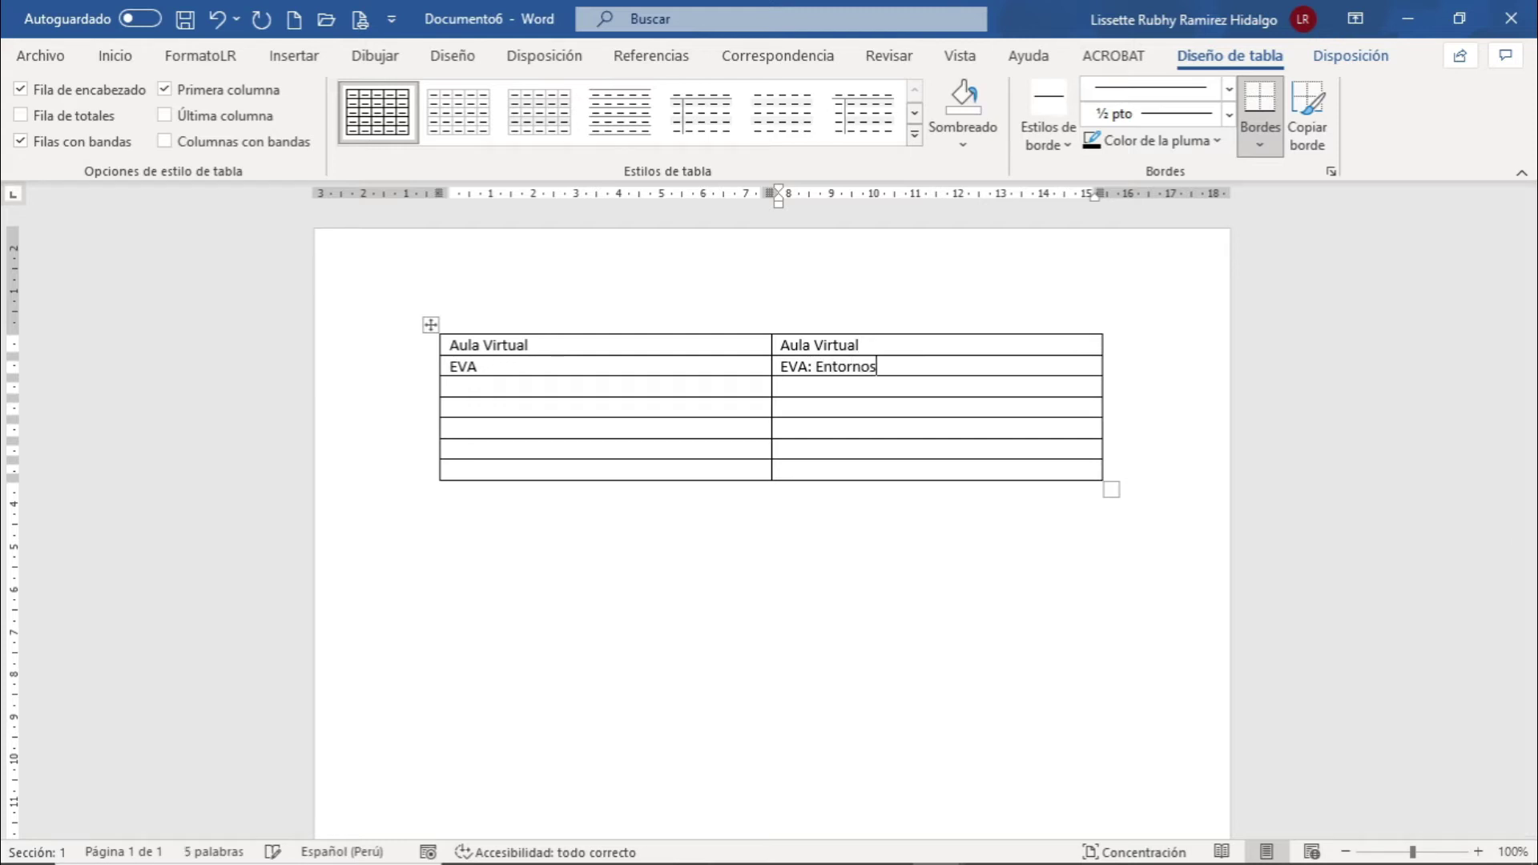
text( Virtuales de Apre)
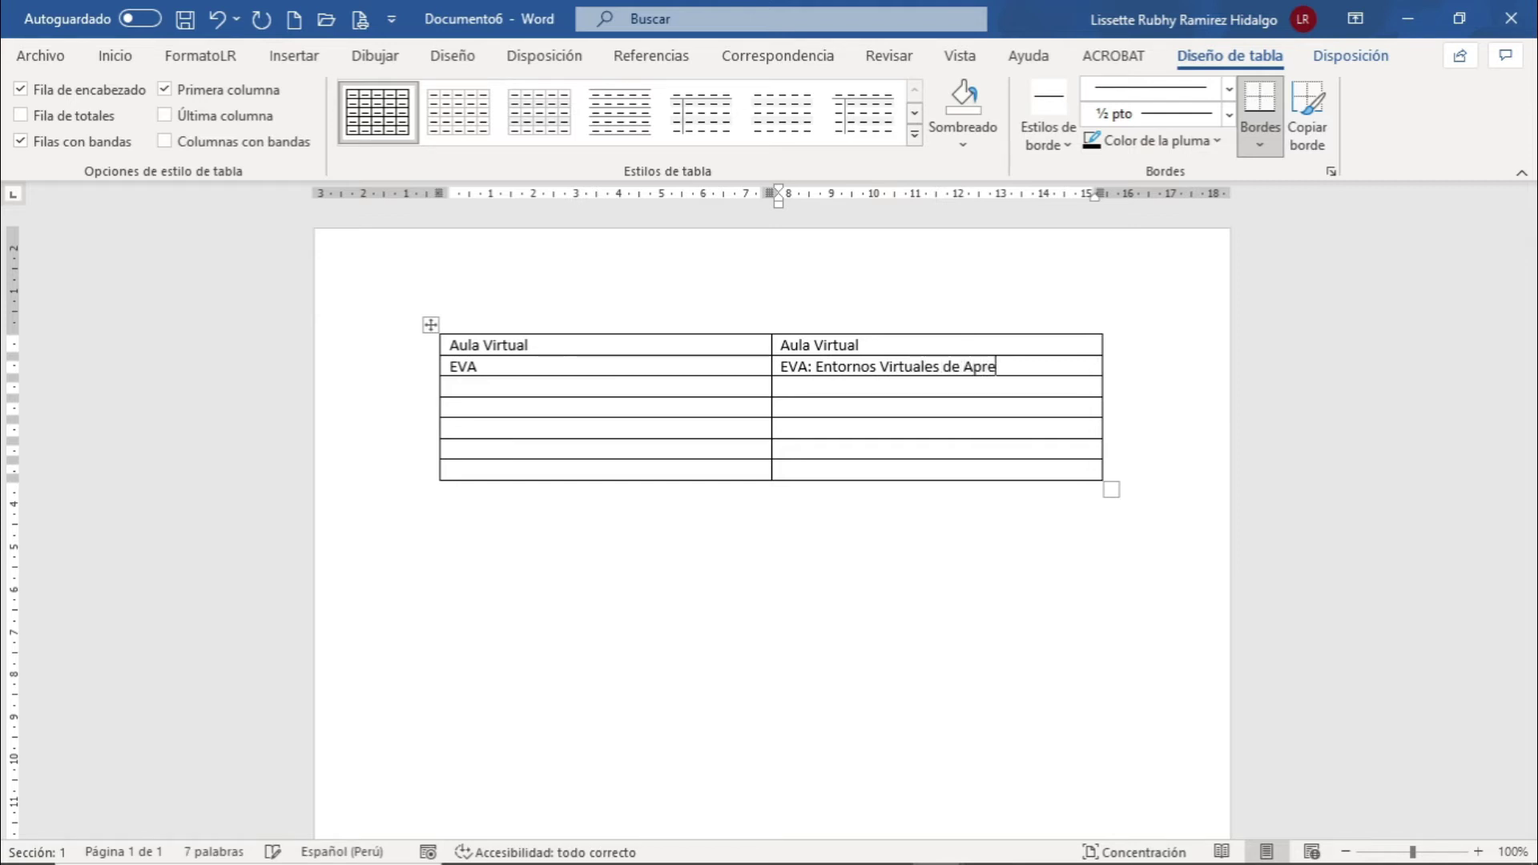
text(ndizaje)
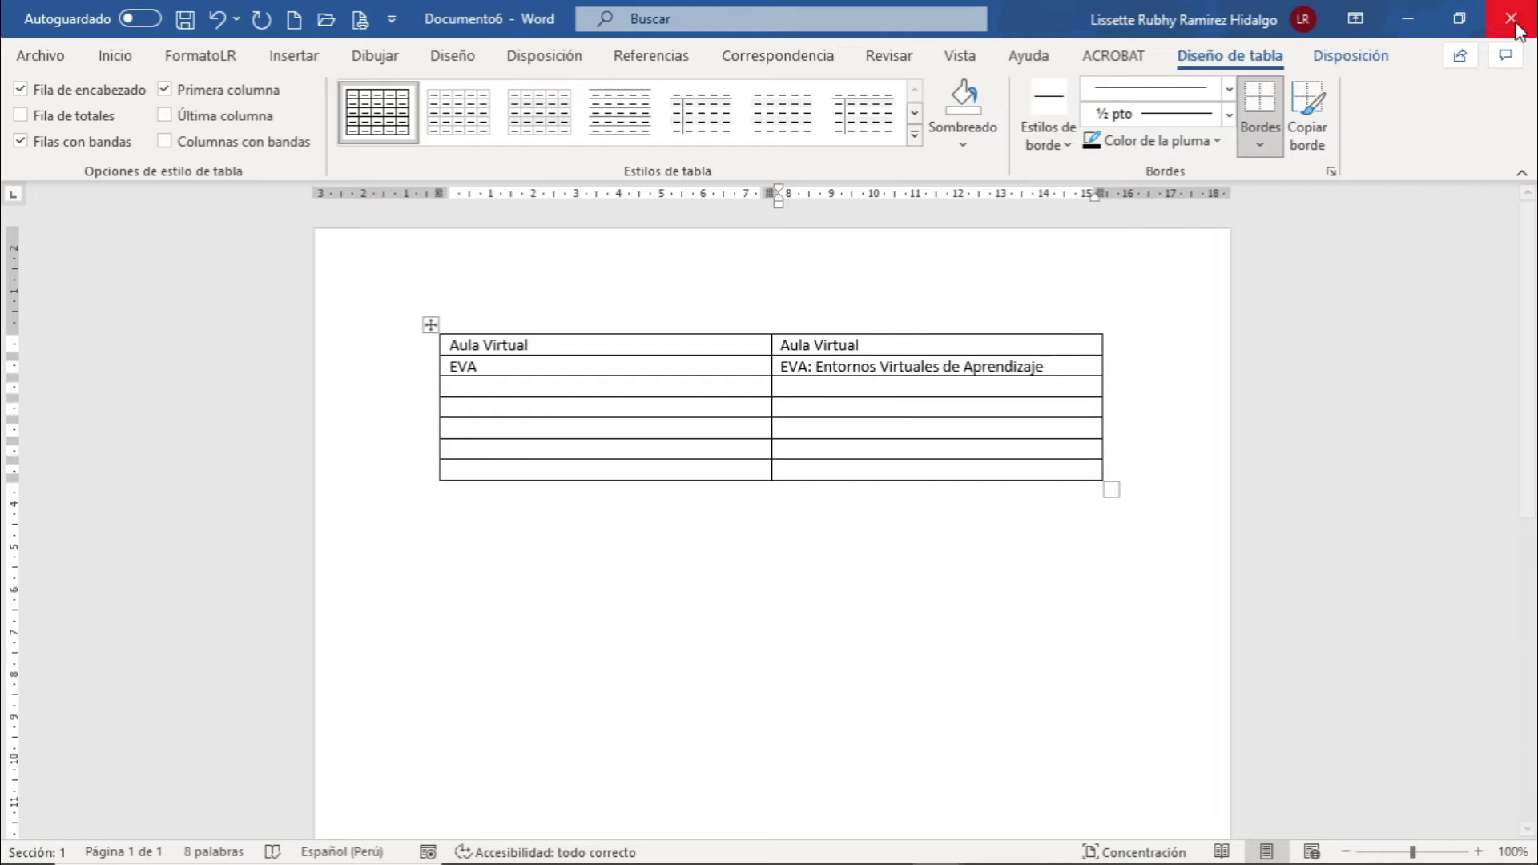
Step: Minimize the new document and examine the two-column table of index terms and entries in EducVirtualTabla.docx
click(1408, 16)
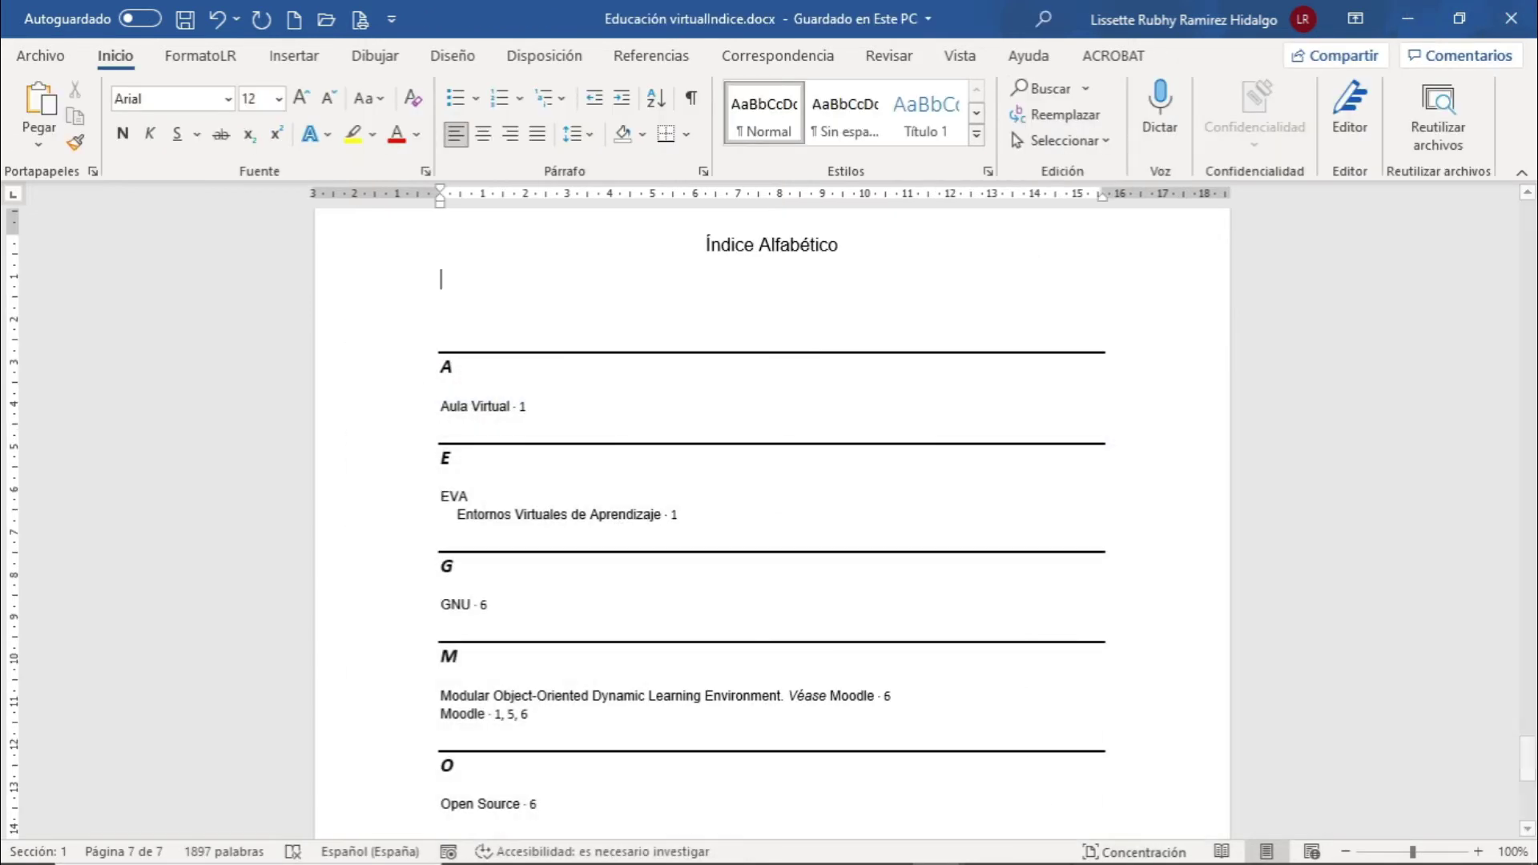
mouse_move(1081, 860)
mouse_move(942, 853)
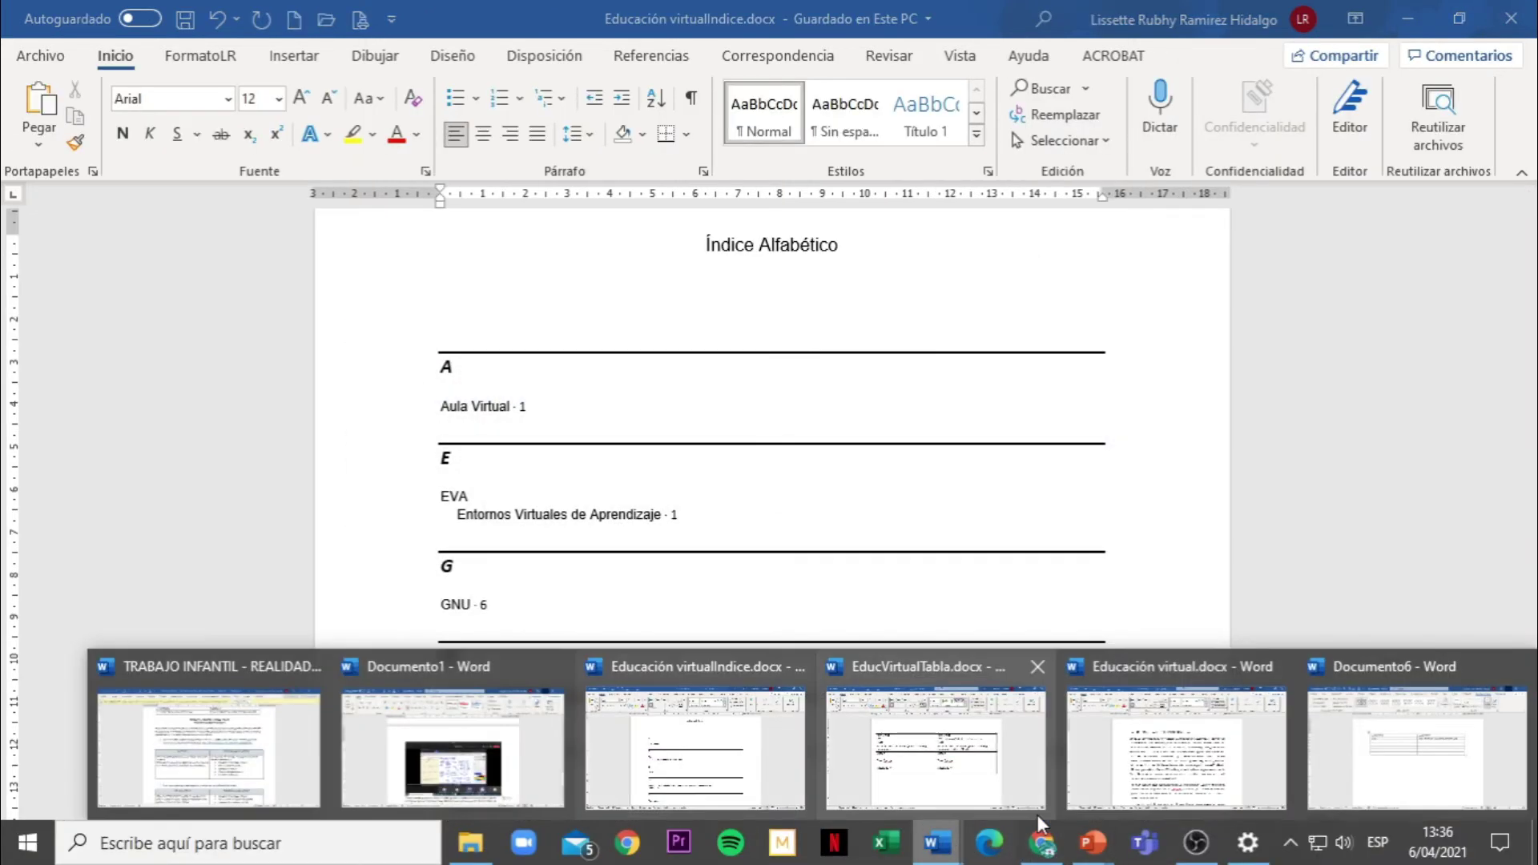
click(963, 769)
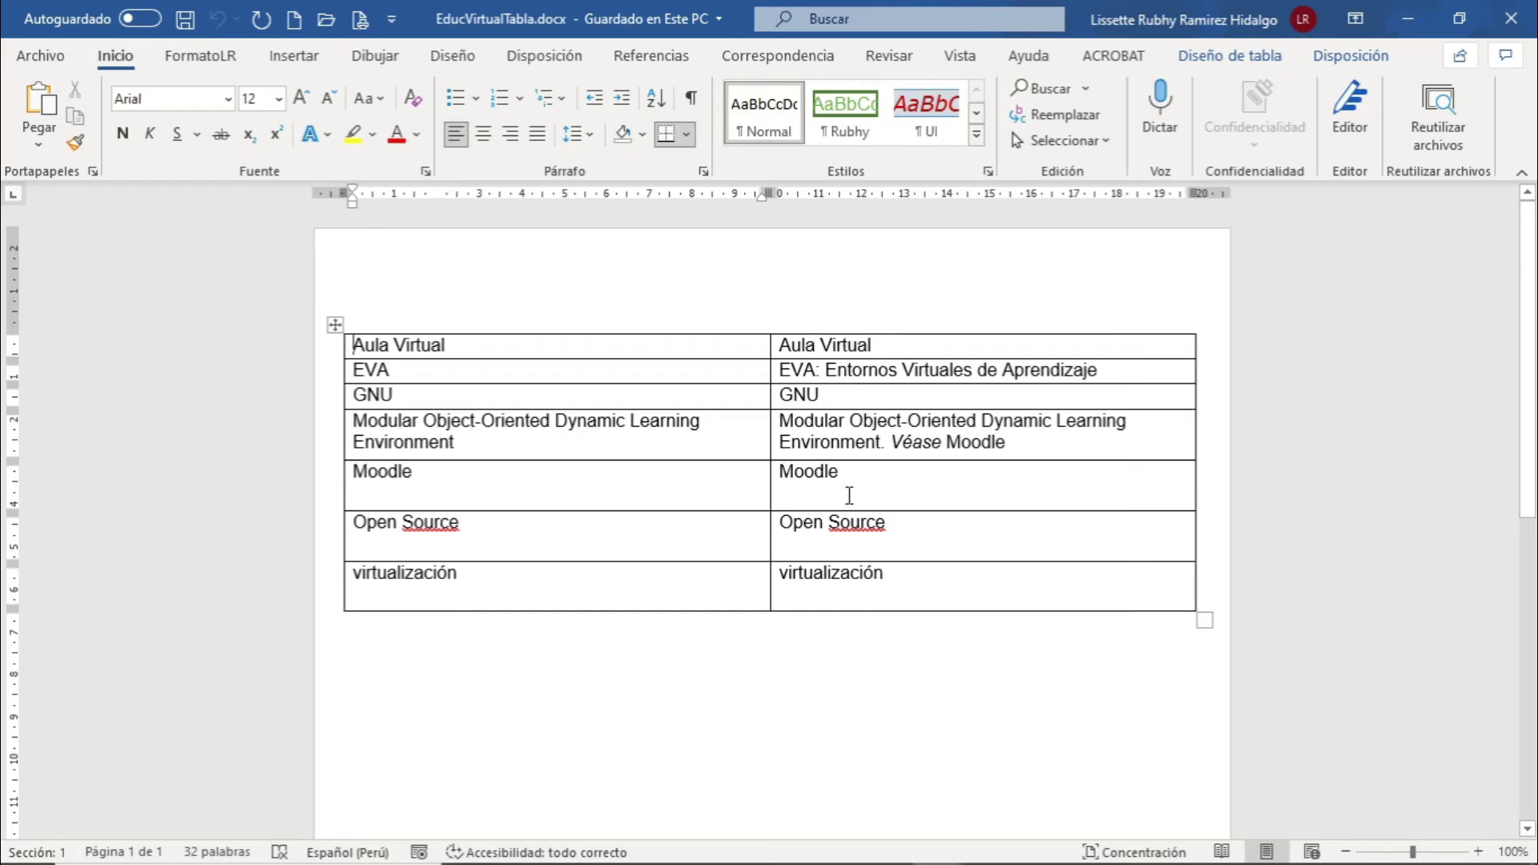
click(824, 371)
click(888, 450)
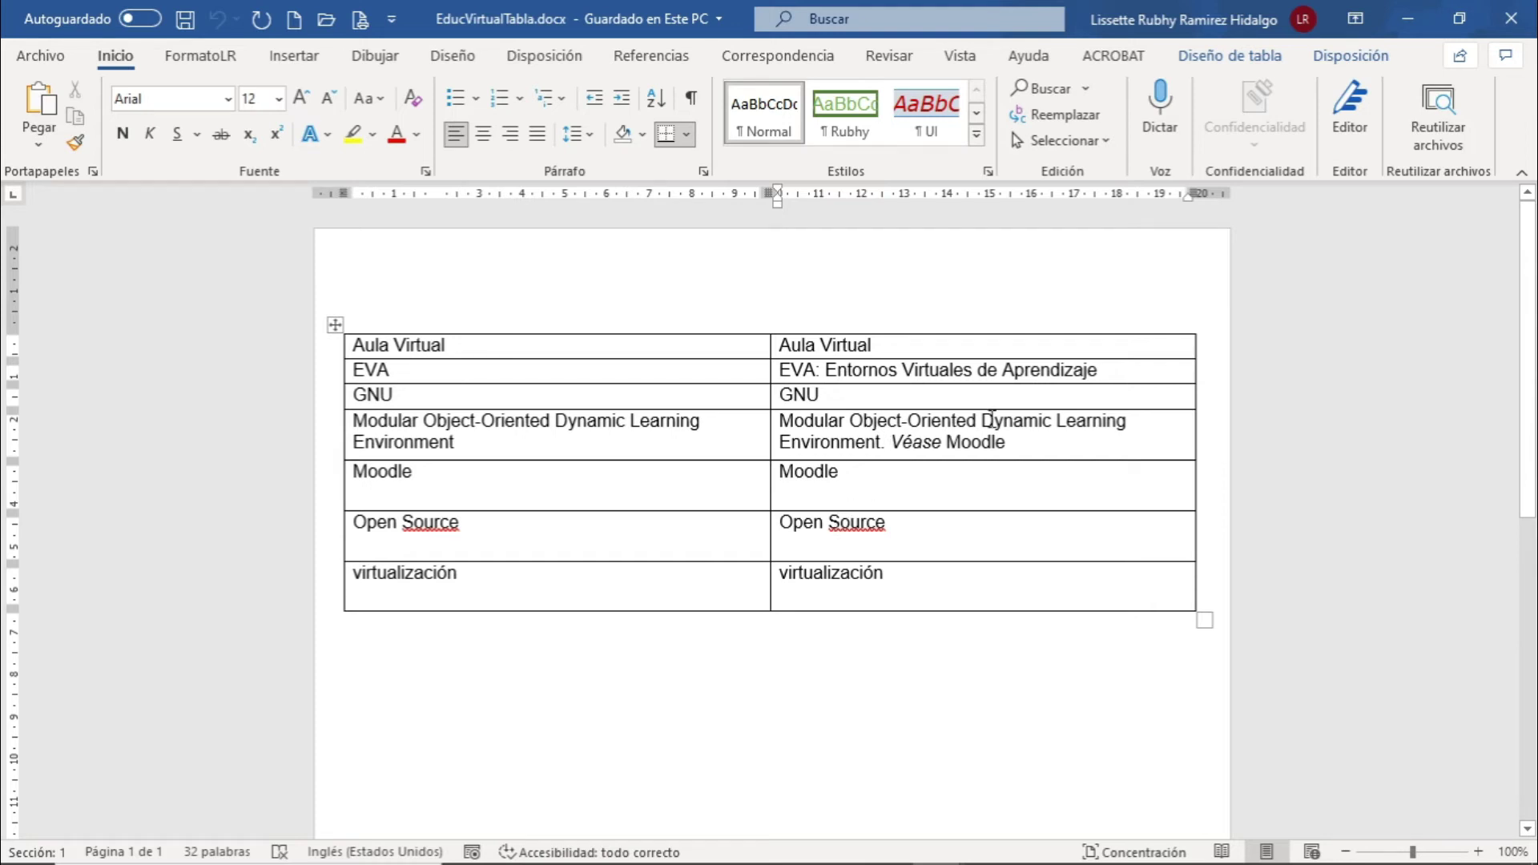
Step: Switch to Educación virtual.docx and place the cursor in the empty paragraph at the end of the text
mouse_move(1165, 863)
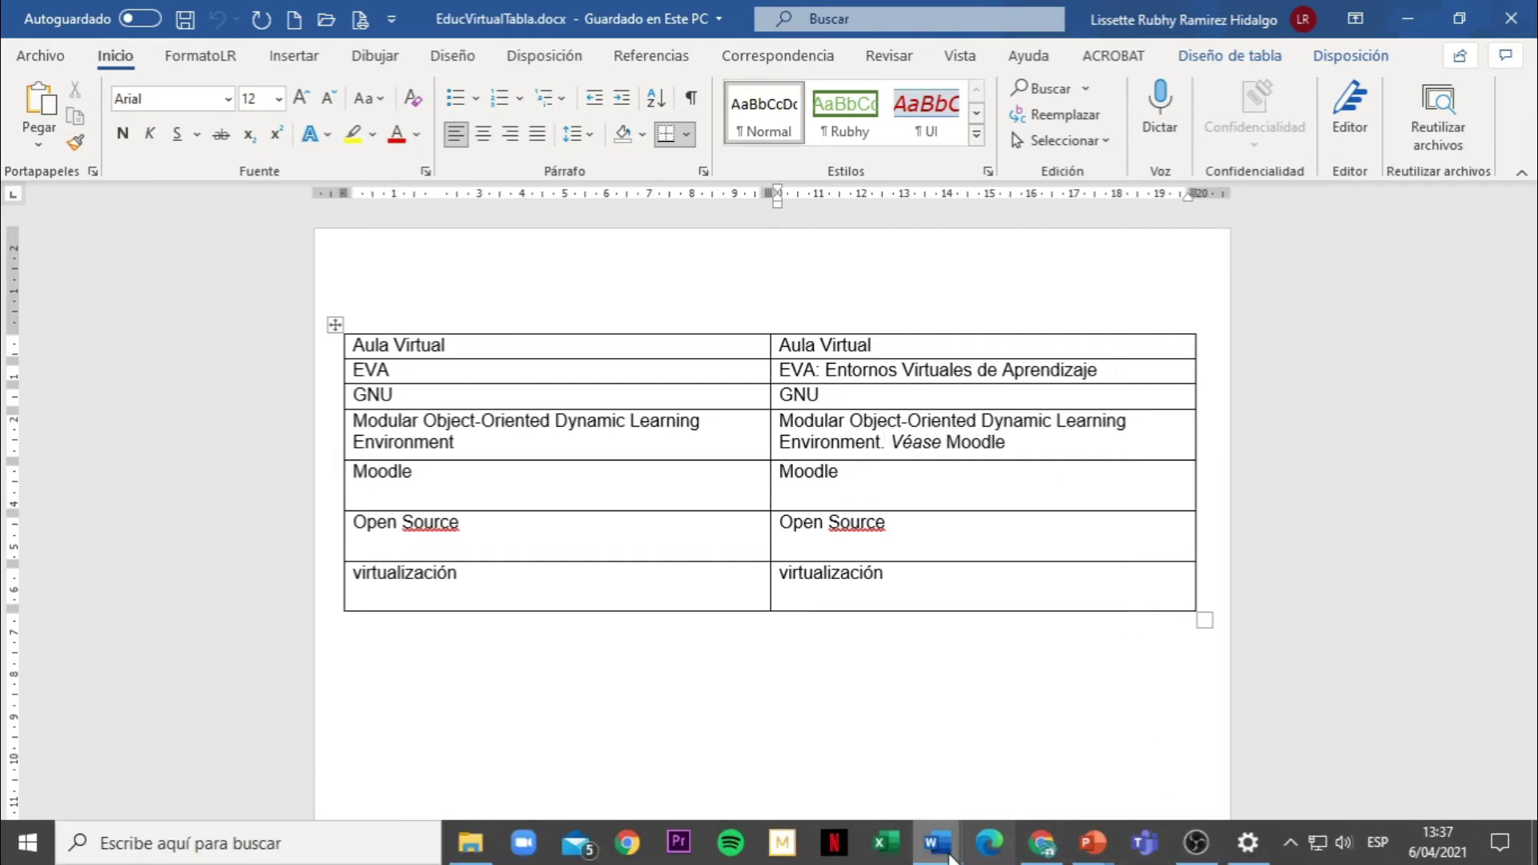
mouse_move(937, 843)
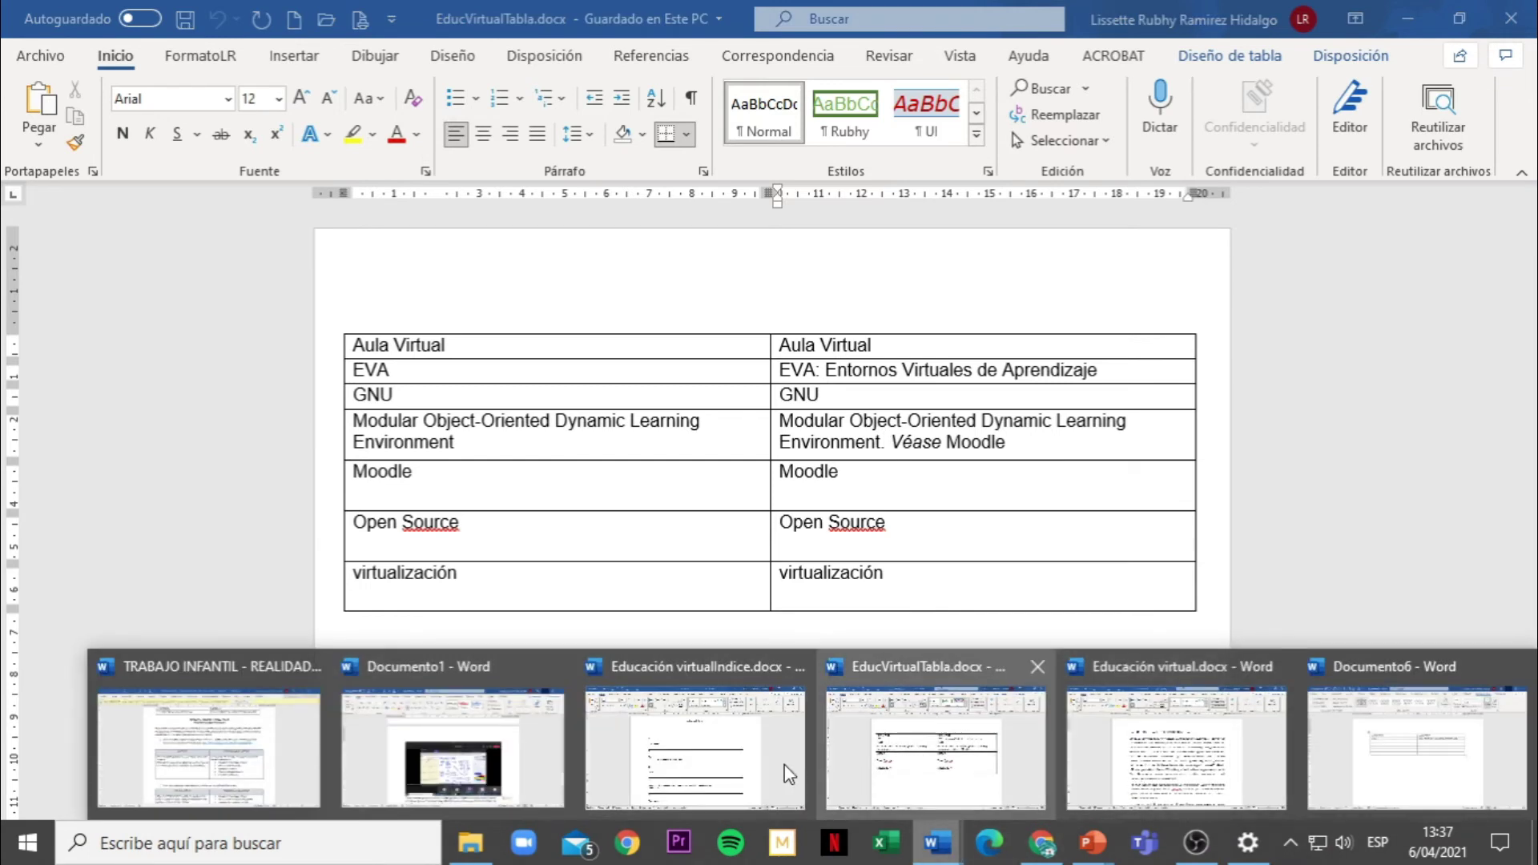
click(1159, 757)
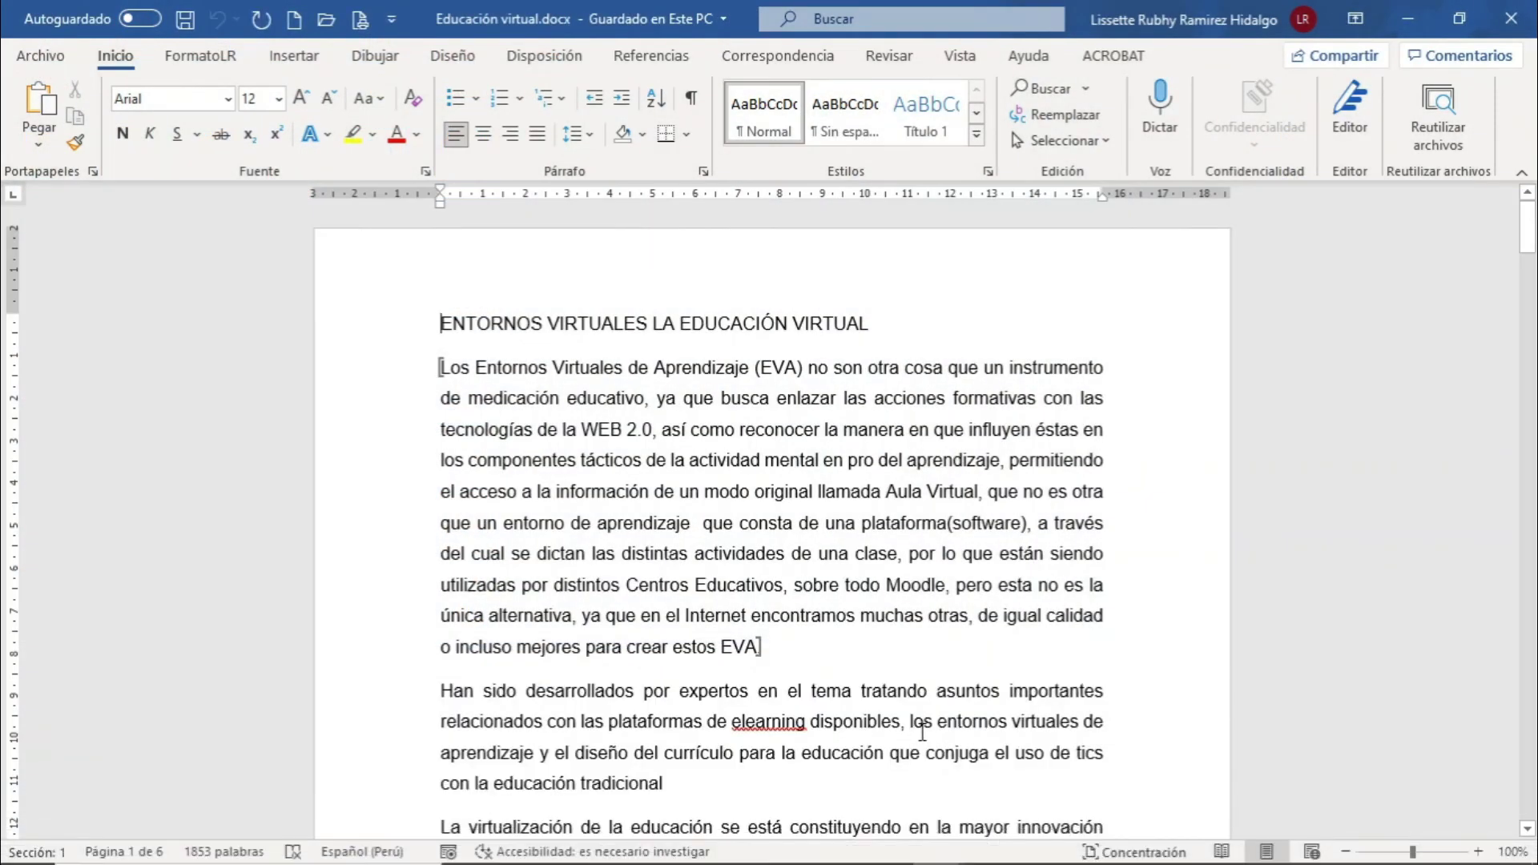
scroll(854, 482, down, 8)
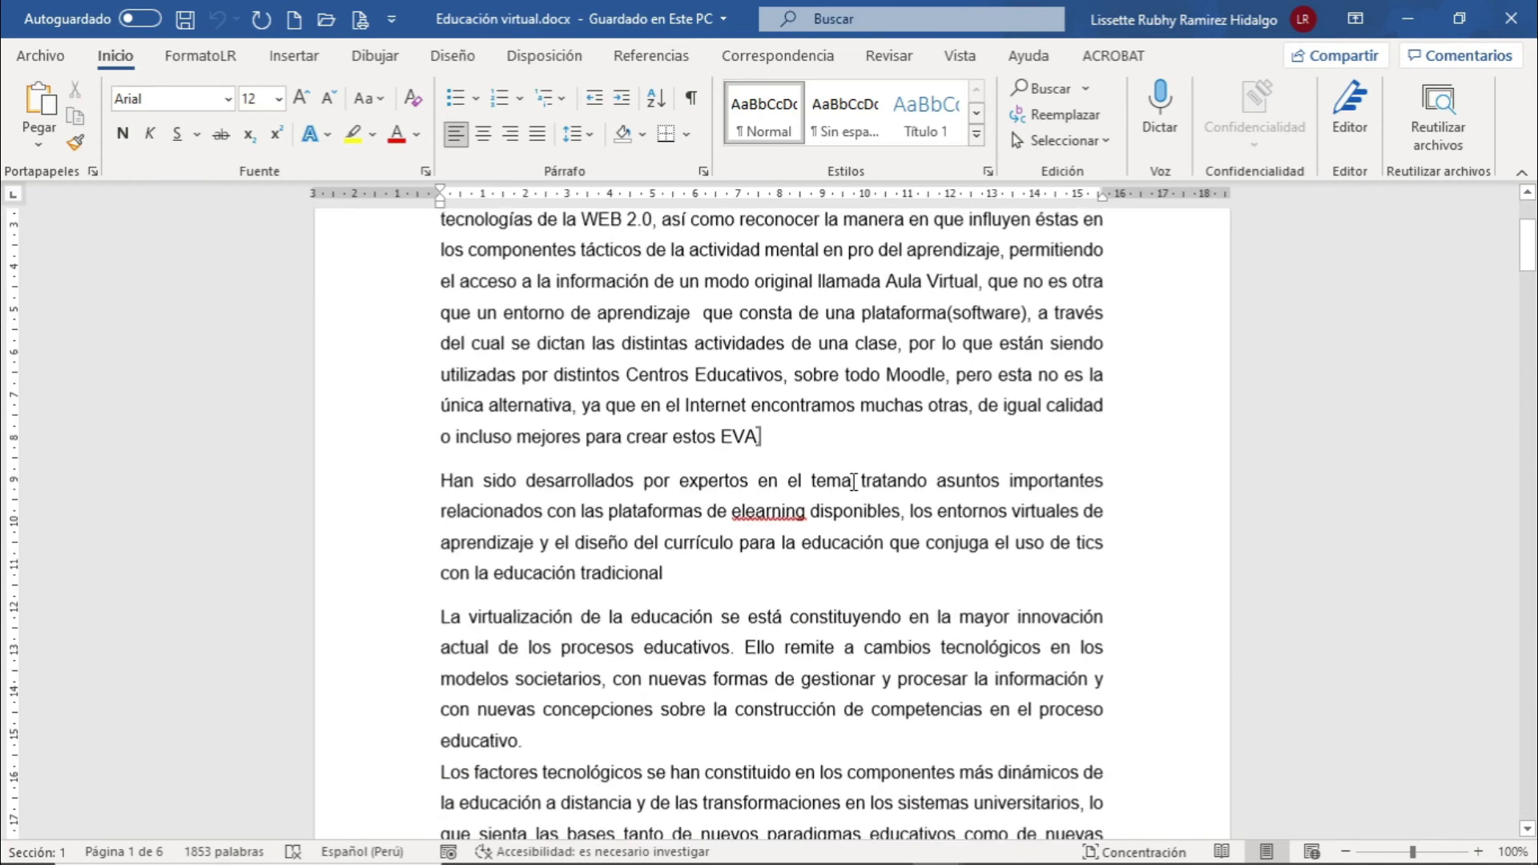
drag(1528, 290, 1534, 760)
click(599, 624)
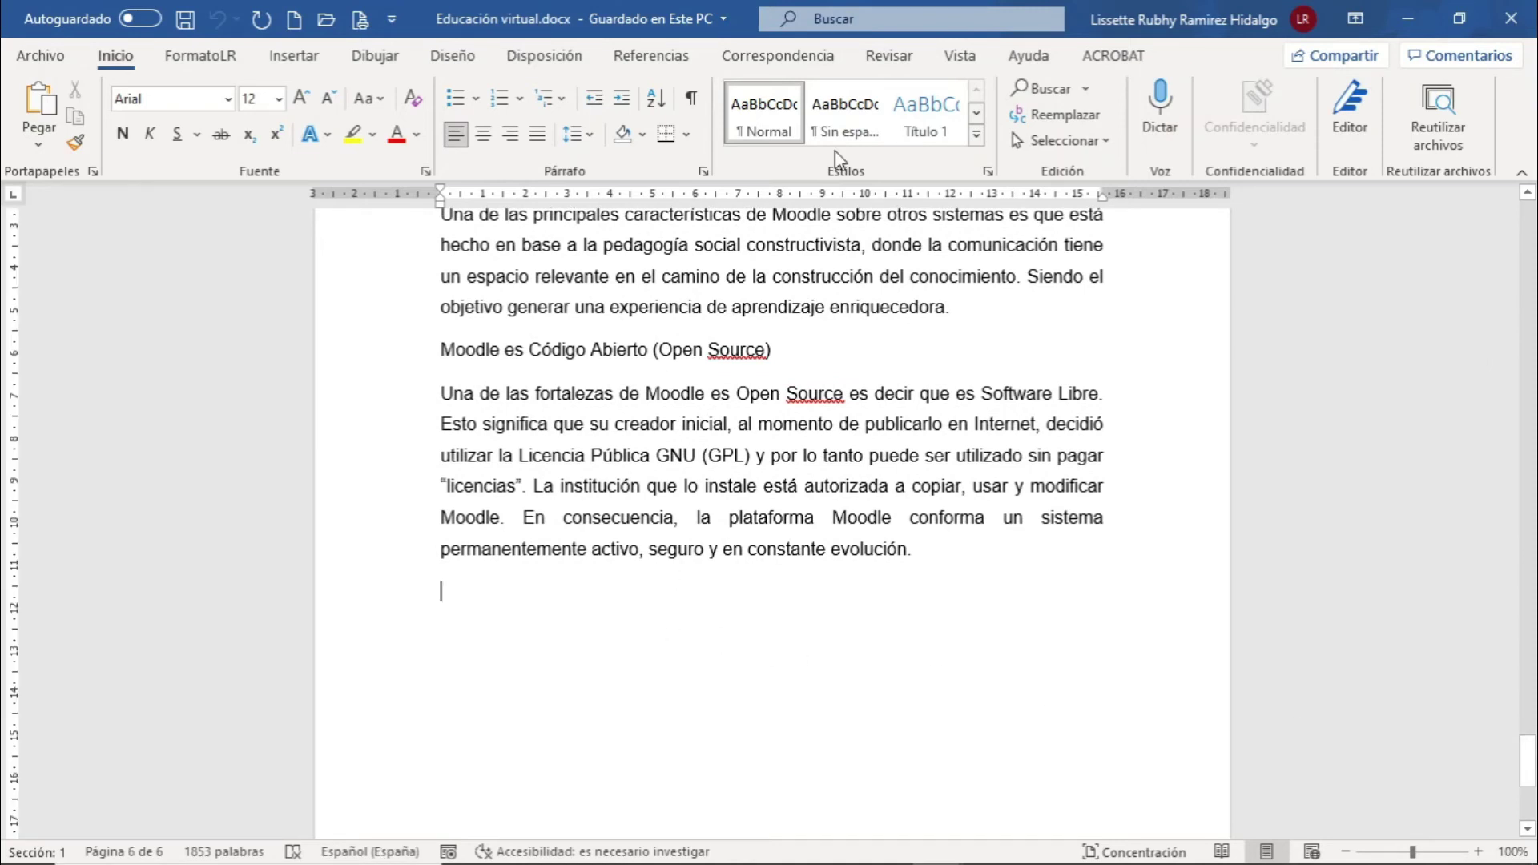
Step: AutoMark the document's index entries using the concordance file EducVirtualTabla.docx from the LRRH folder on drive D
click(664, 60)
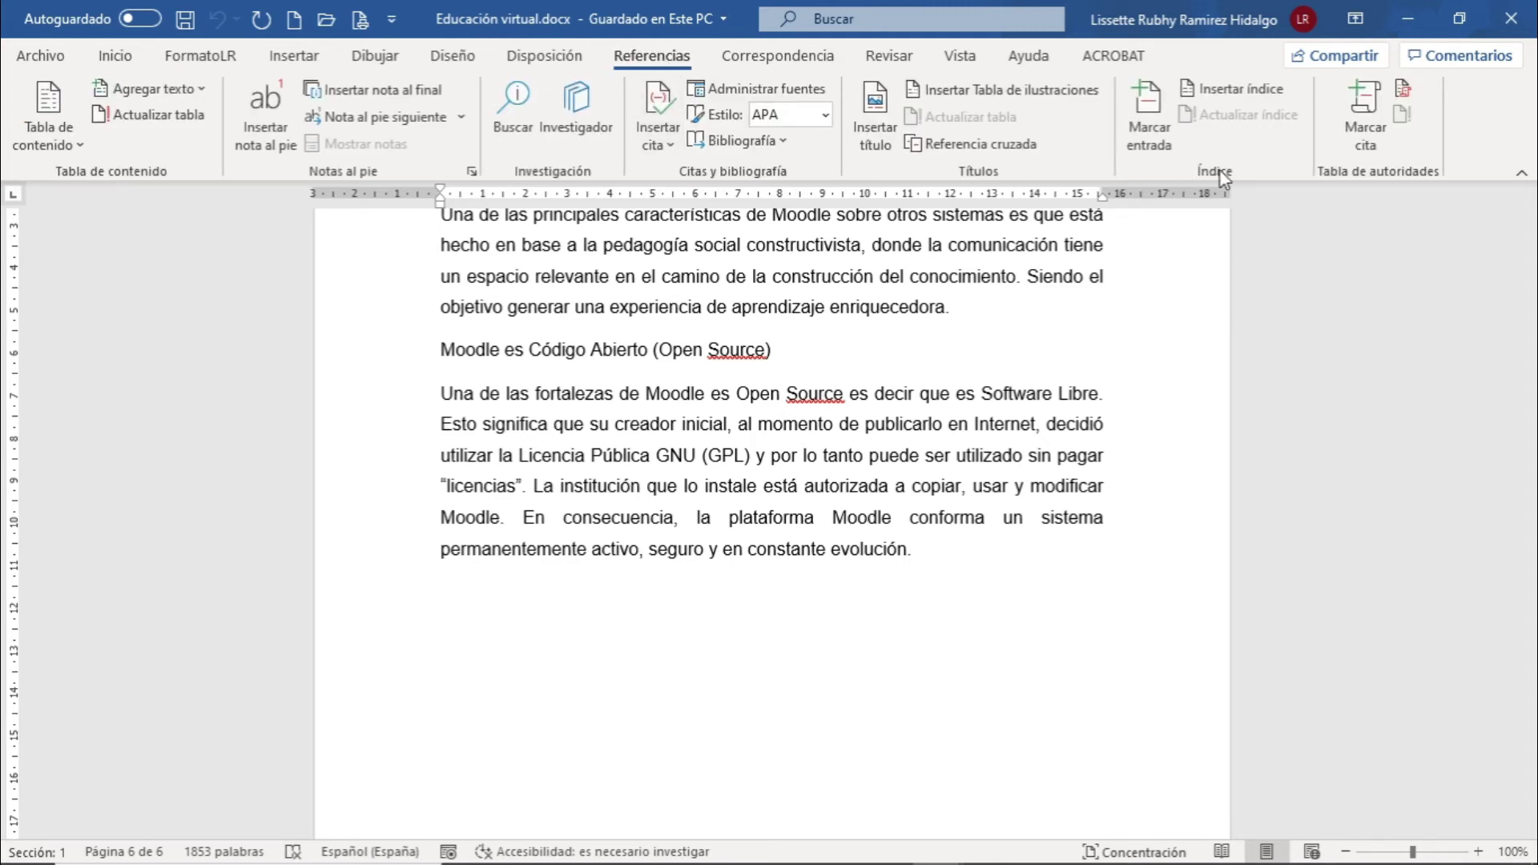
click(1232, 94)
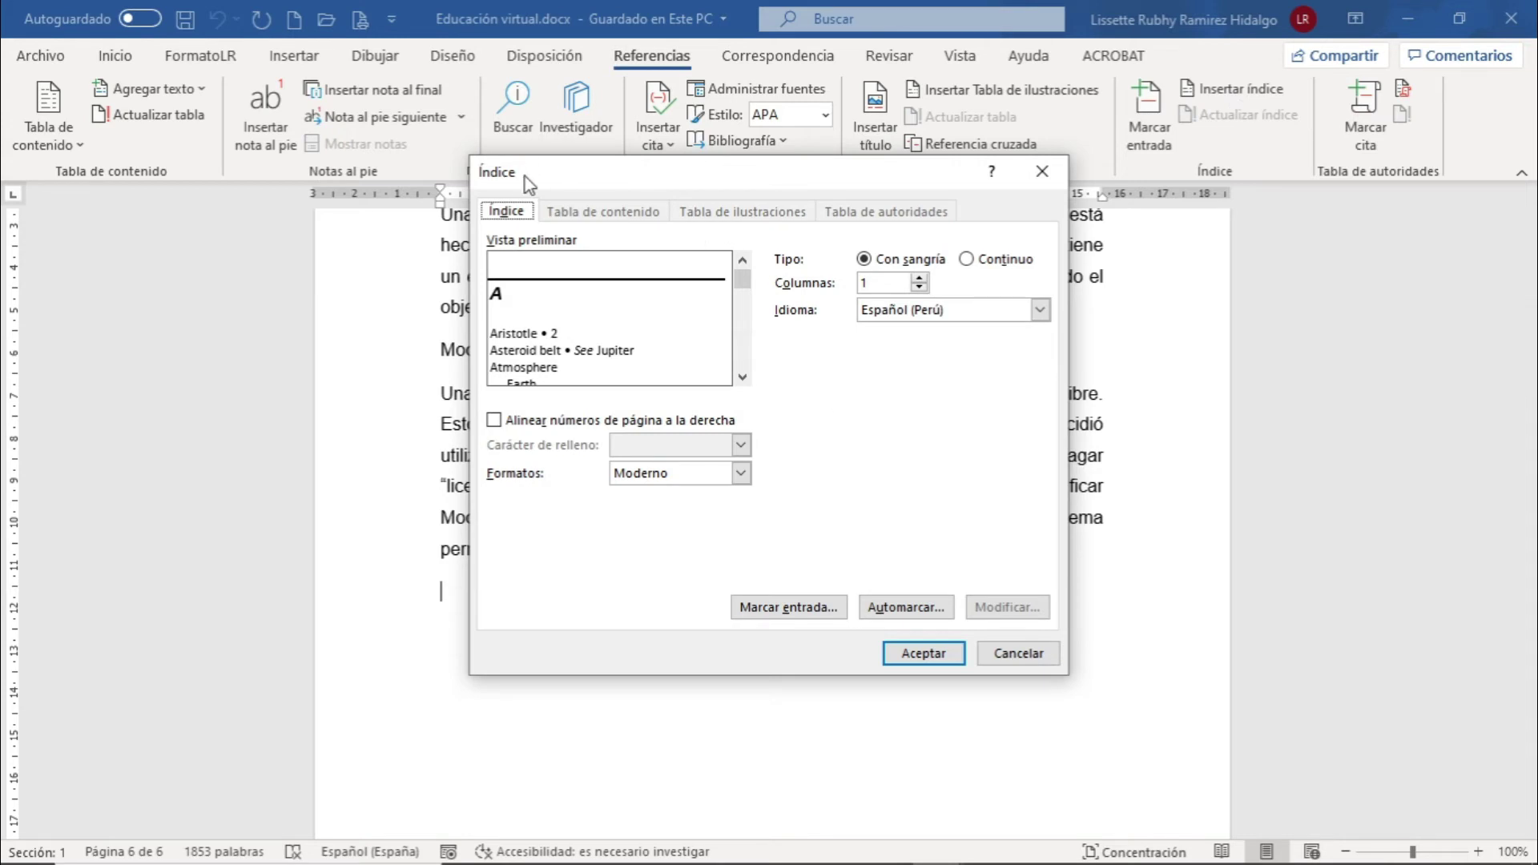
click(908, 611)
drag(342, 27, 560, 143)
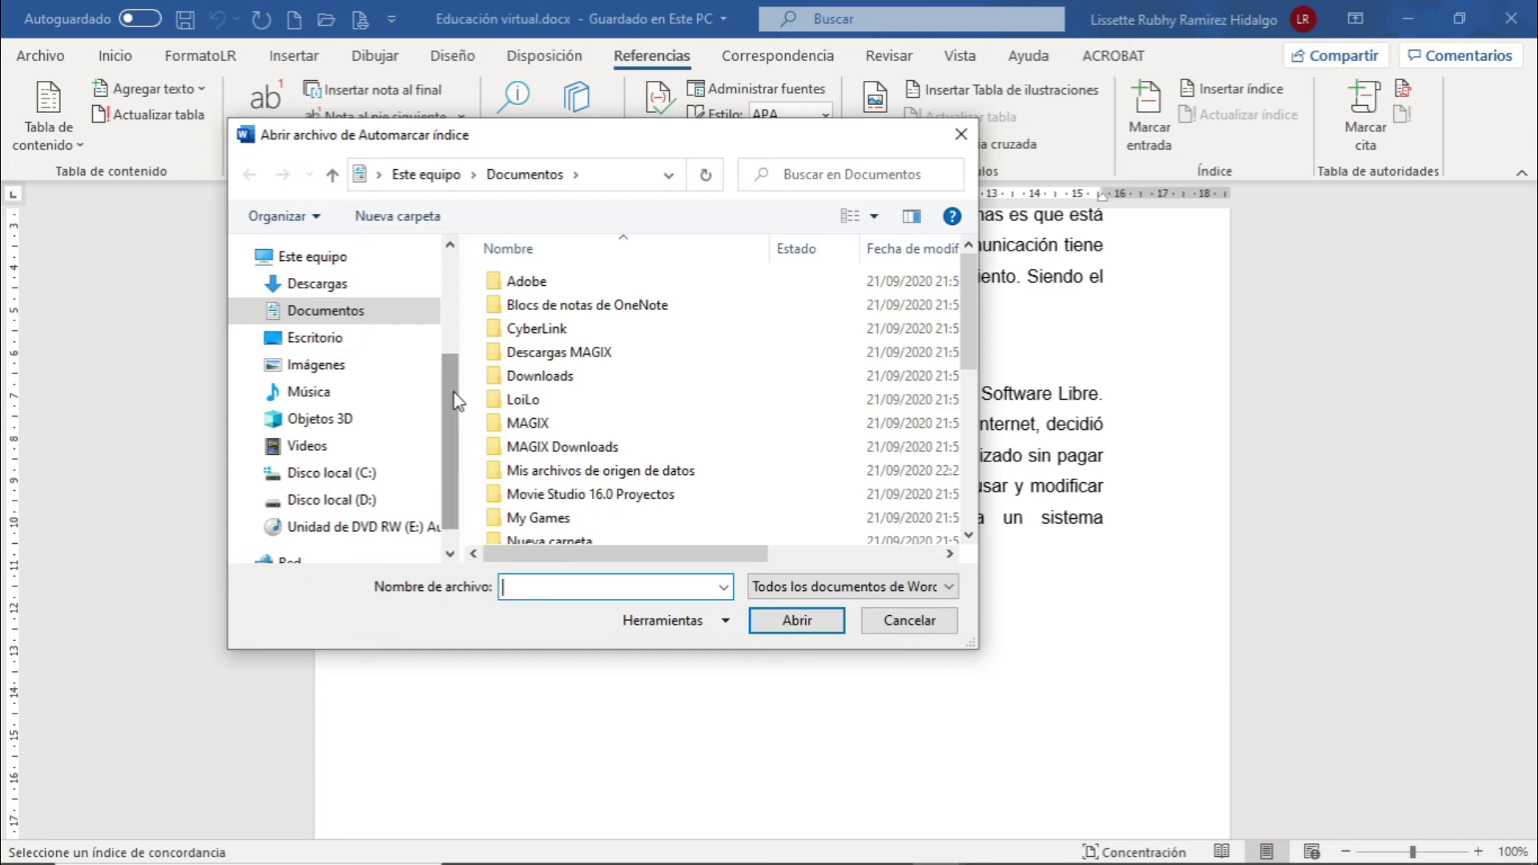
click(346, 501)
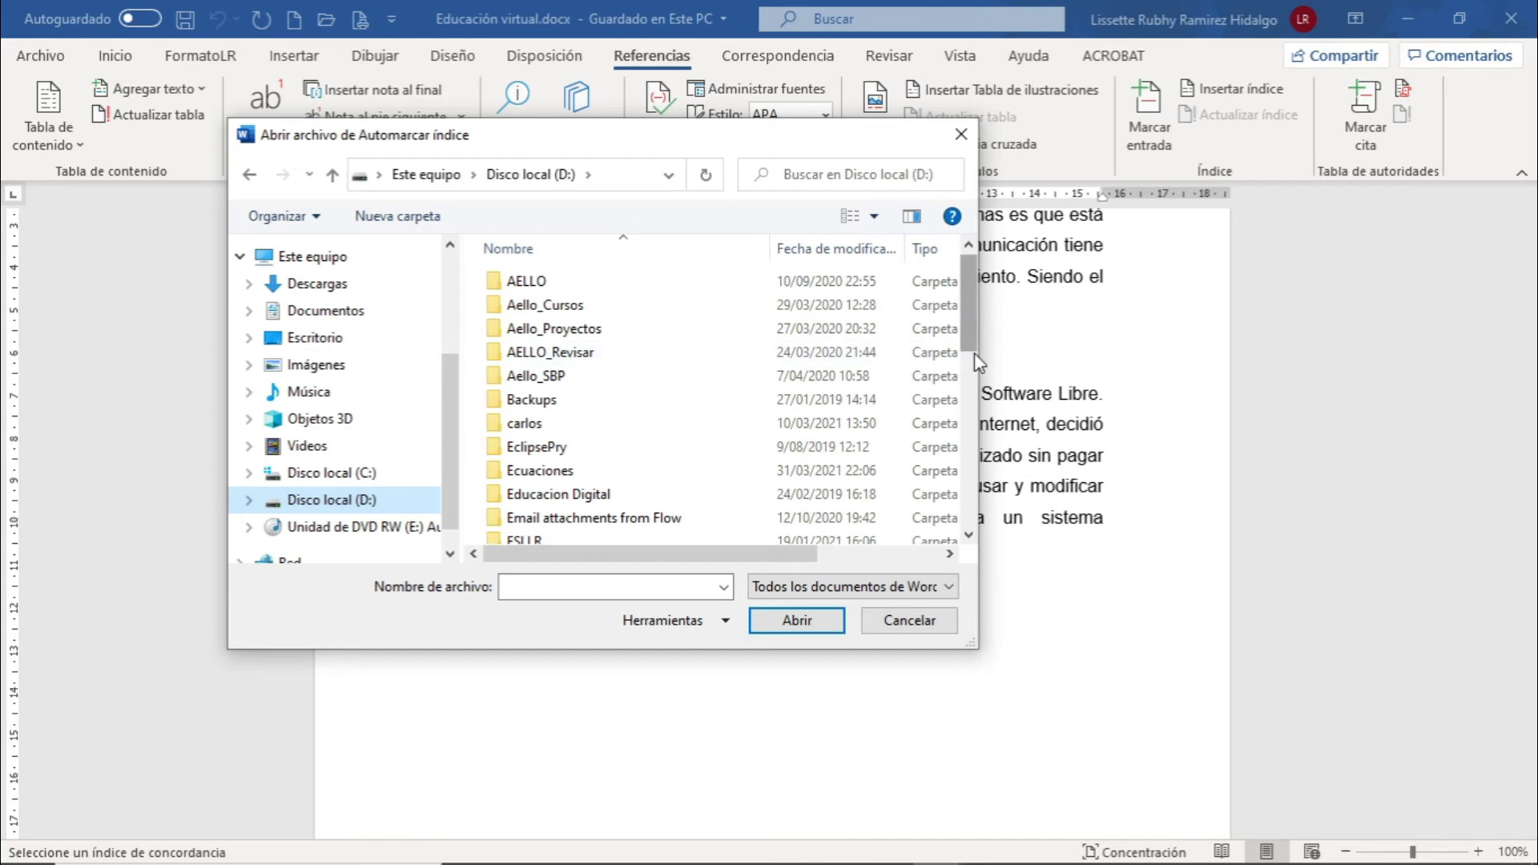
scroll(851, 431, down, 3)
double_click(847, 424)
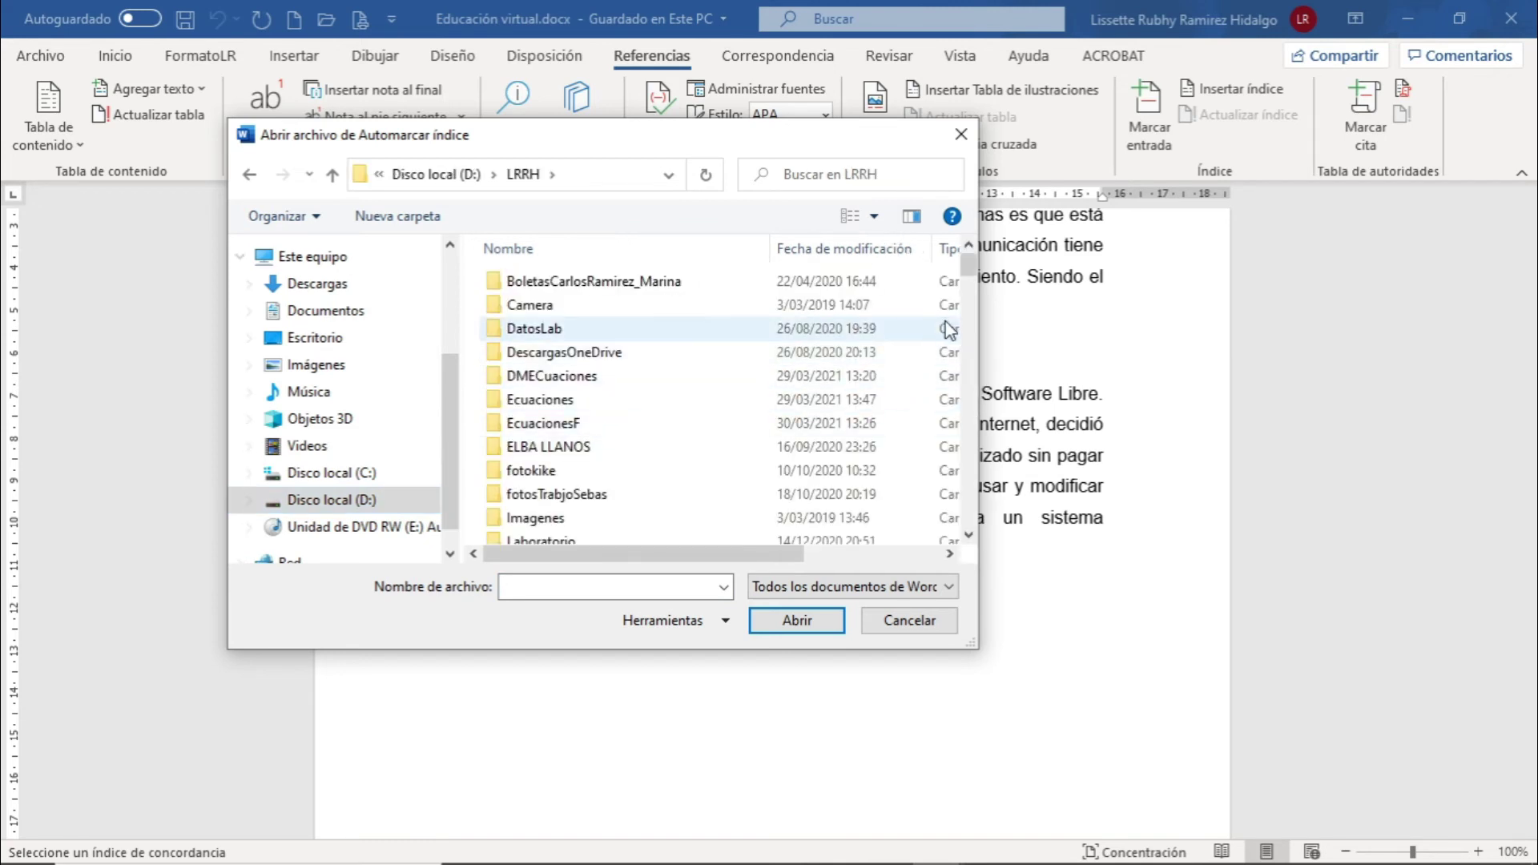
drag(971, 276, 970, 358)
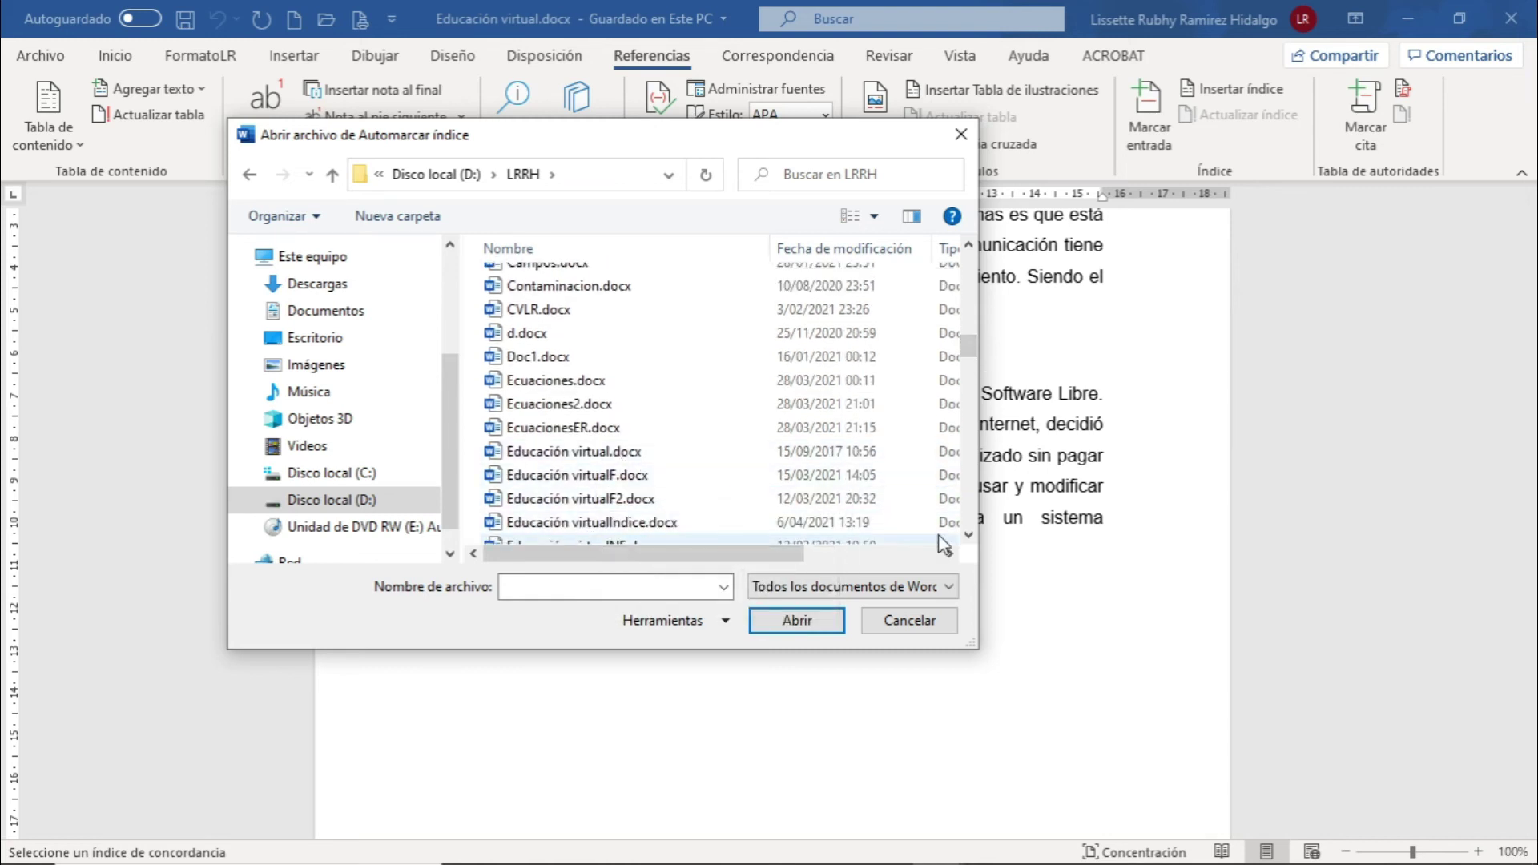
click(969, 535)
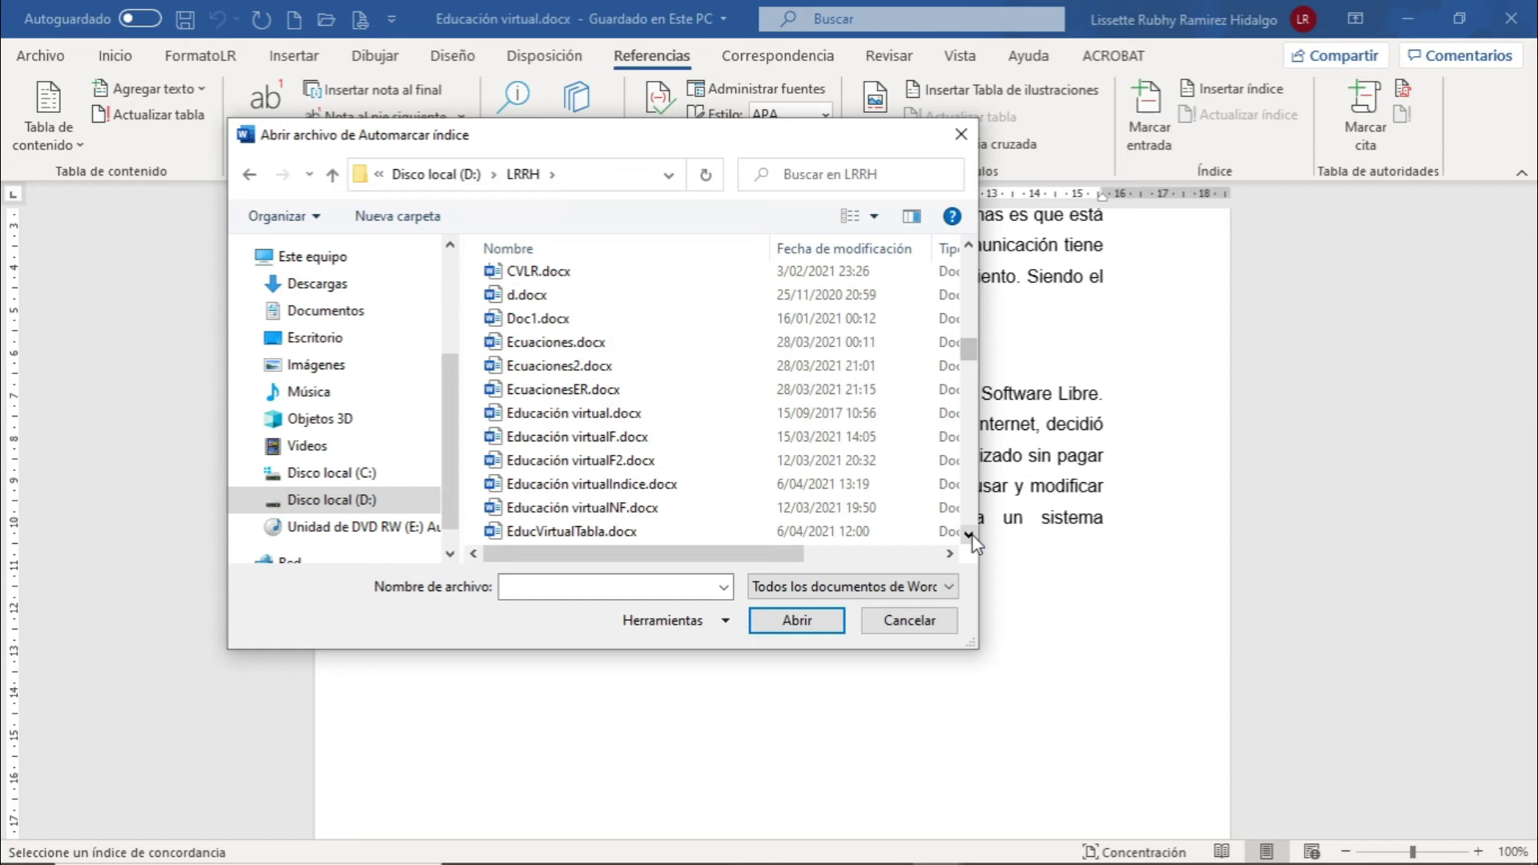
click(571, 532)
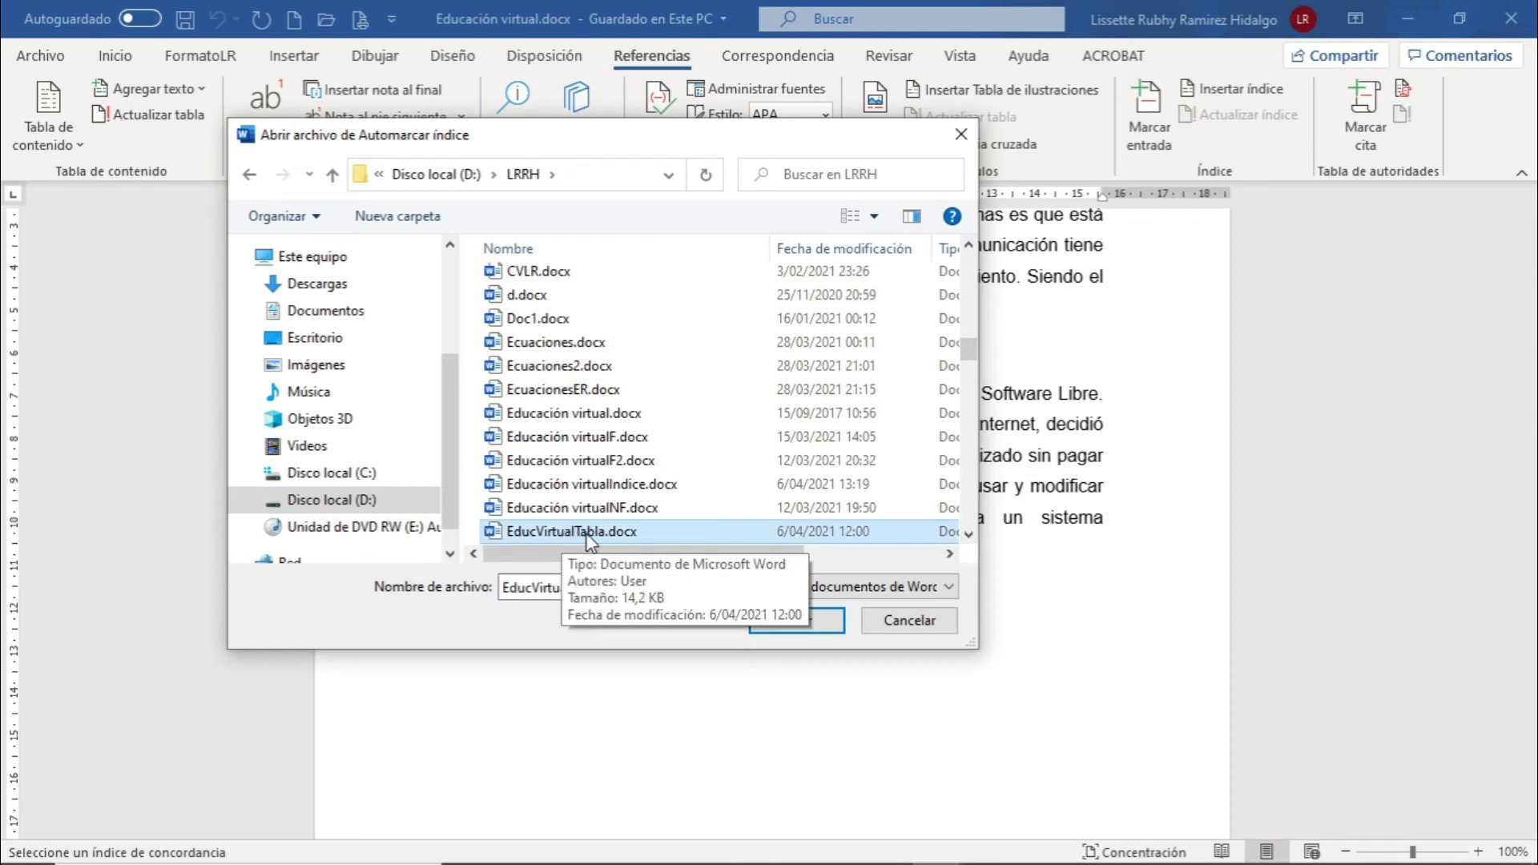
click(814, 622)
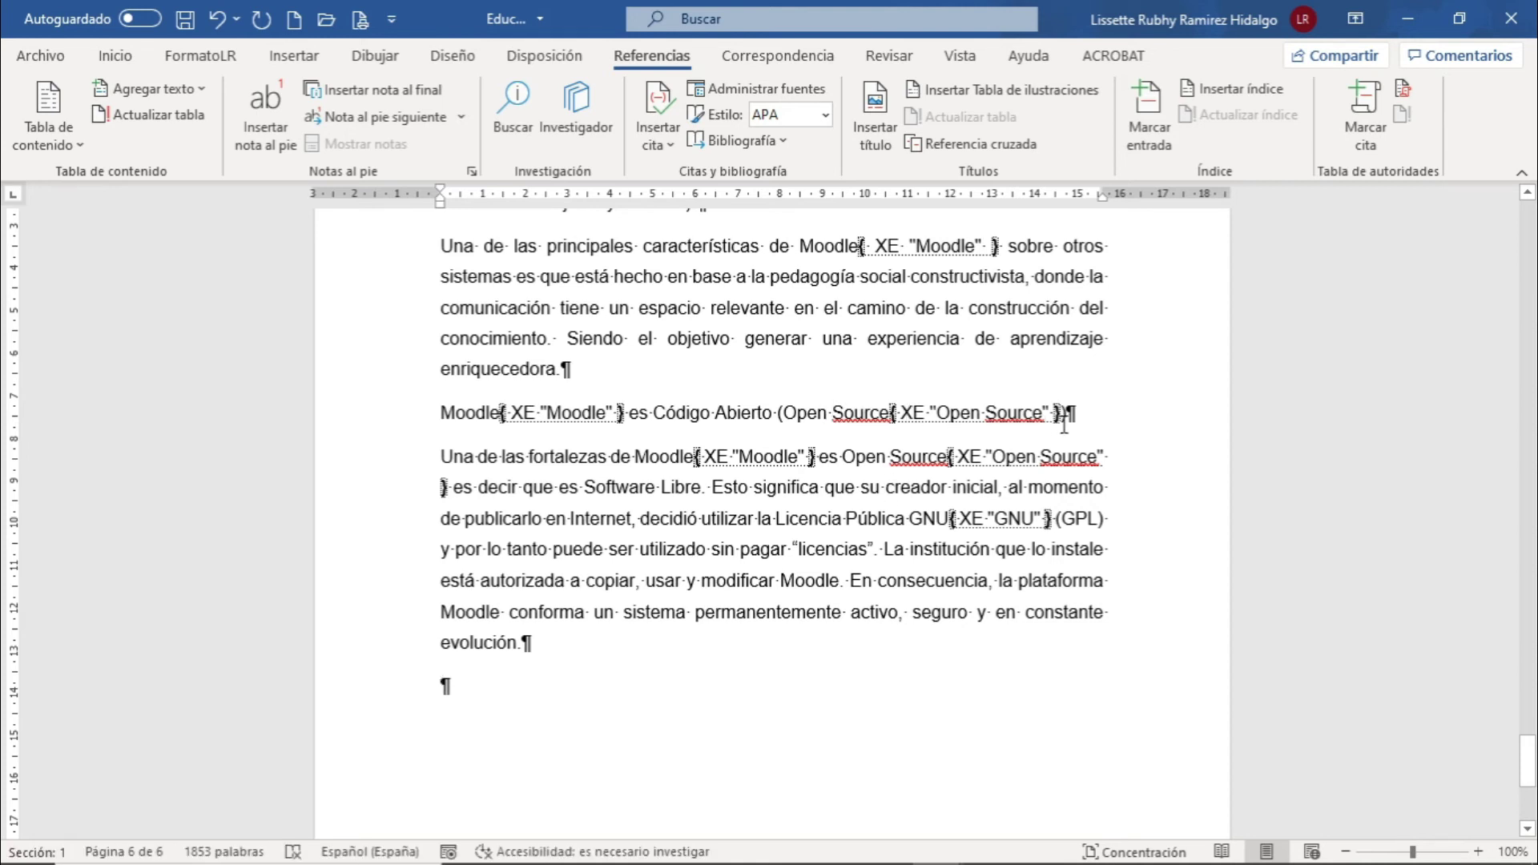
Step: Inspect the XE "Open Source" index field in the line "Moodle es Código Abierto (Open Source)"
double_click(914, 415)
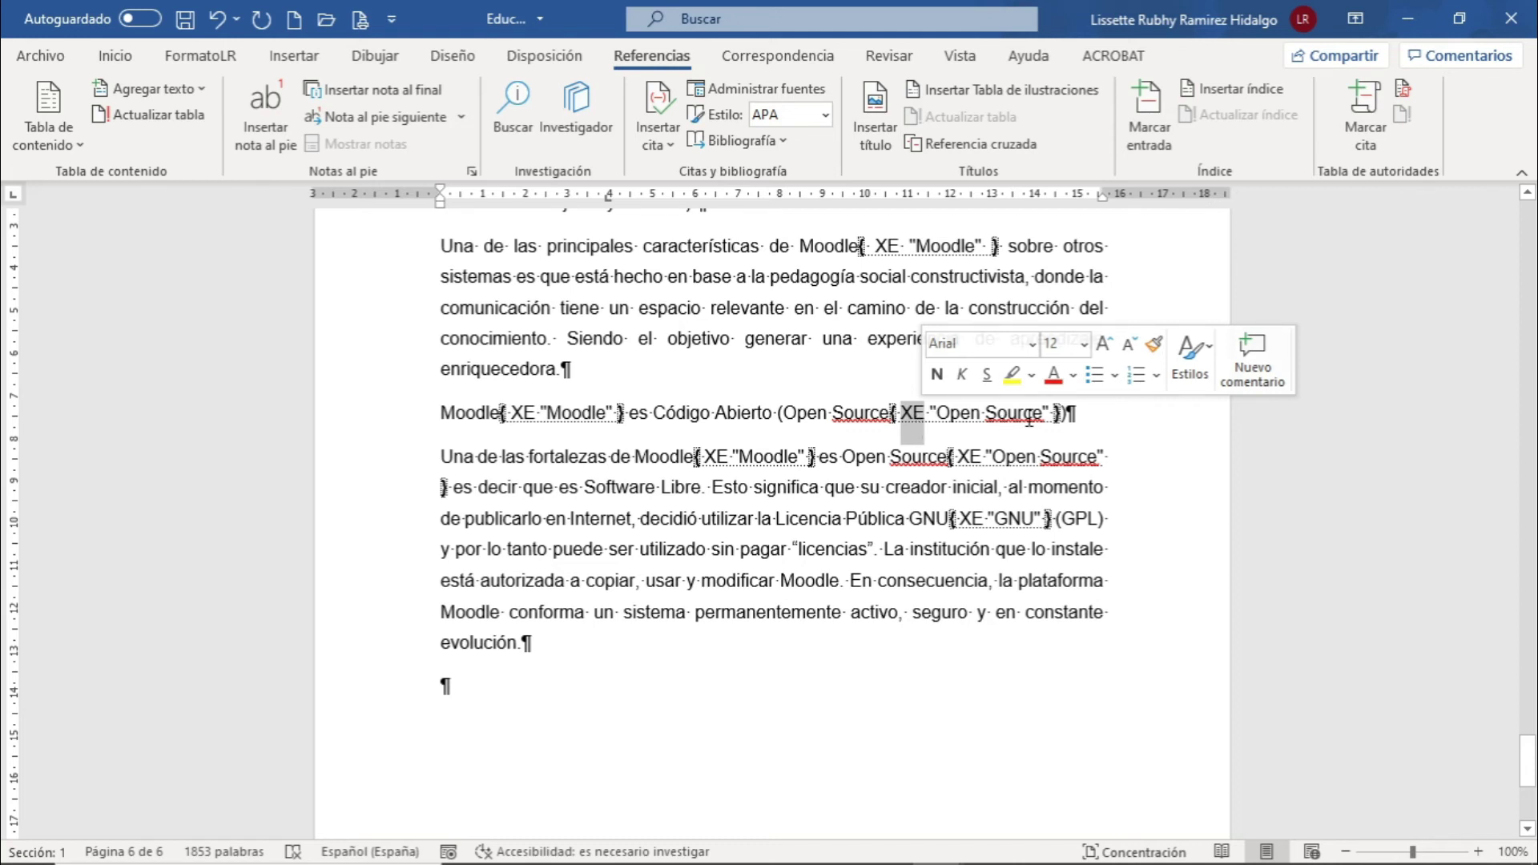
click(963, 416)
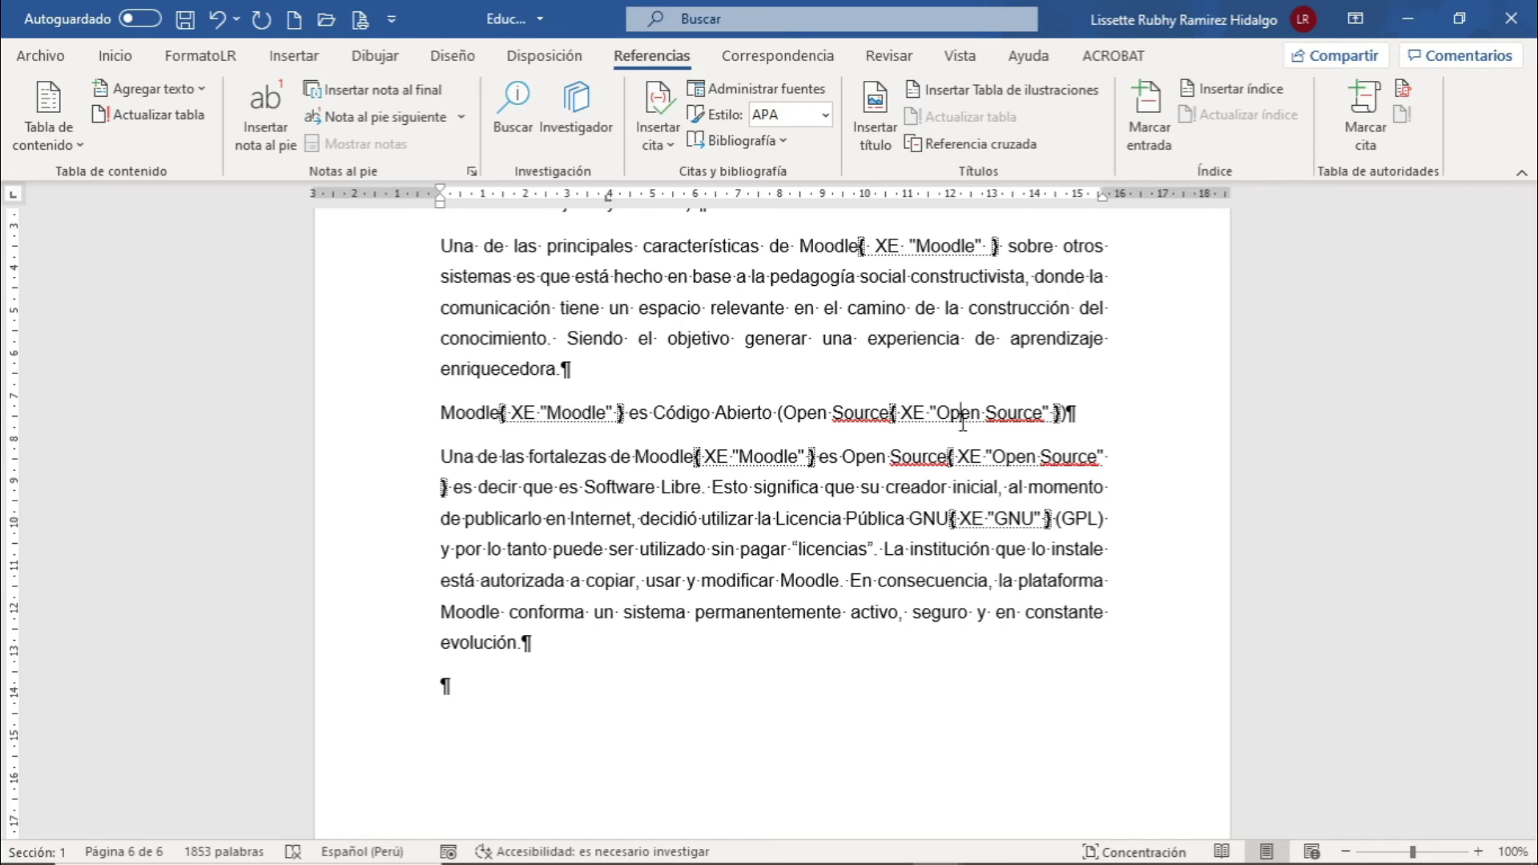
Step: Insert a page break at the empty paragraph after the last text to start a new page for the index
scroll(963, 423, up, 5)
scroll(963, 422, down, 2)
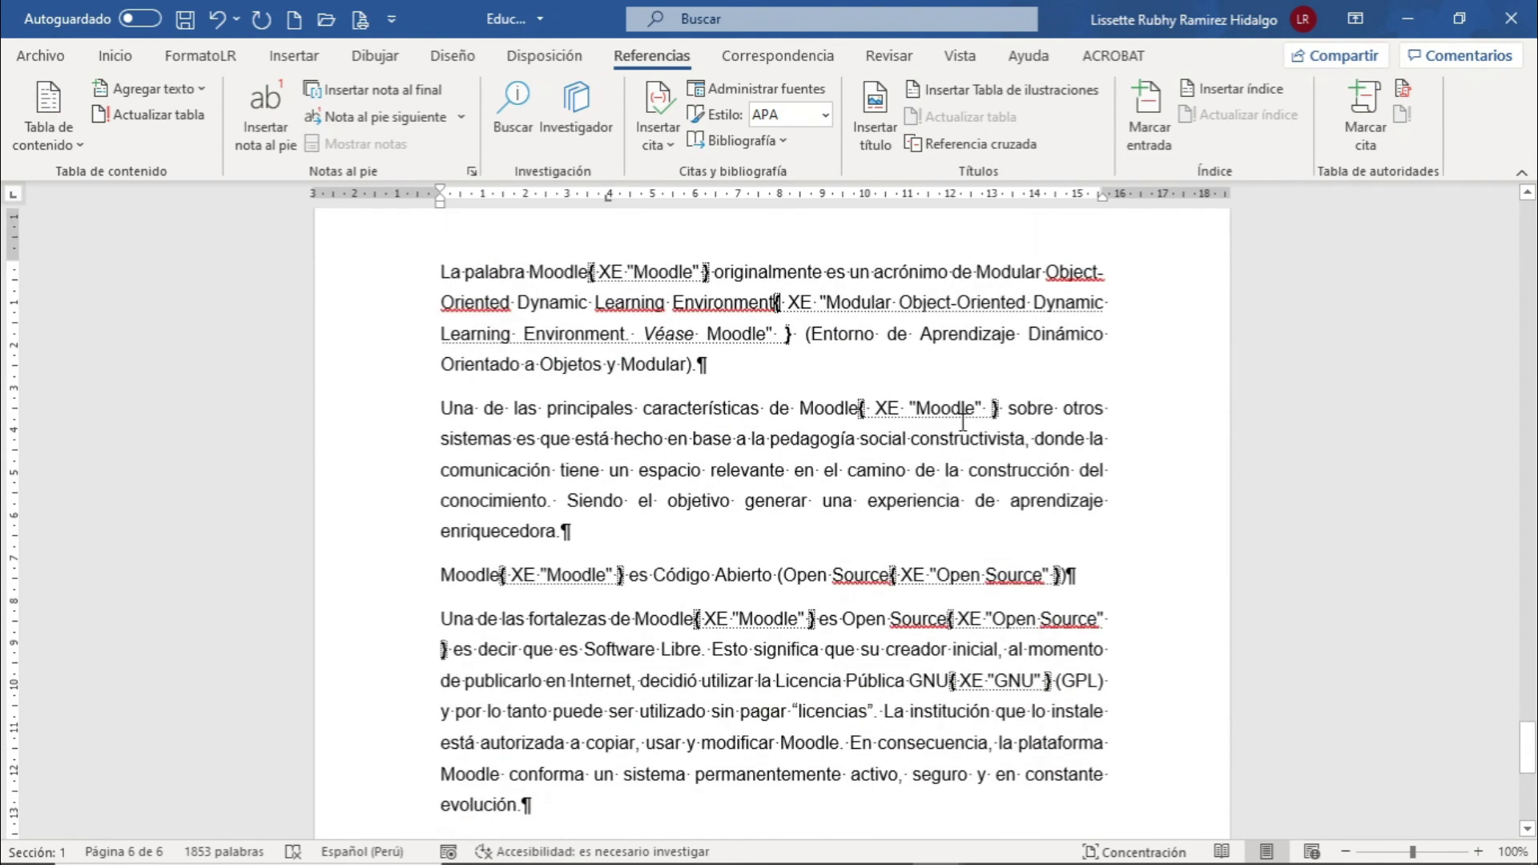
scroll(963, 422, down, 6)
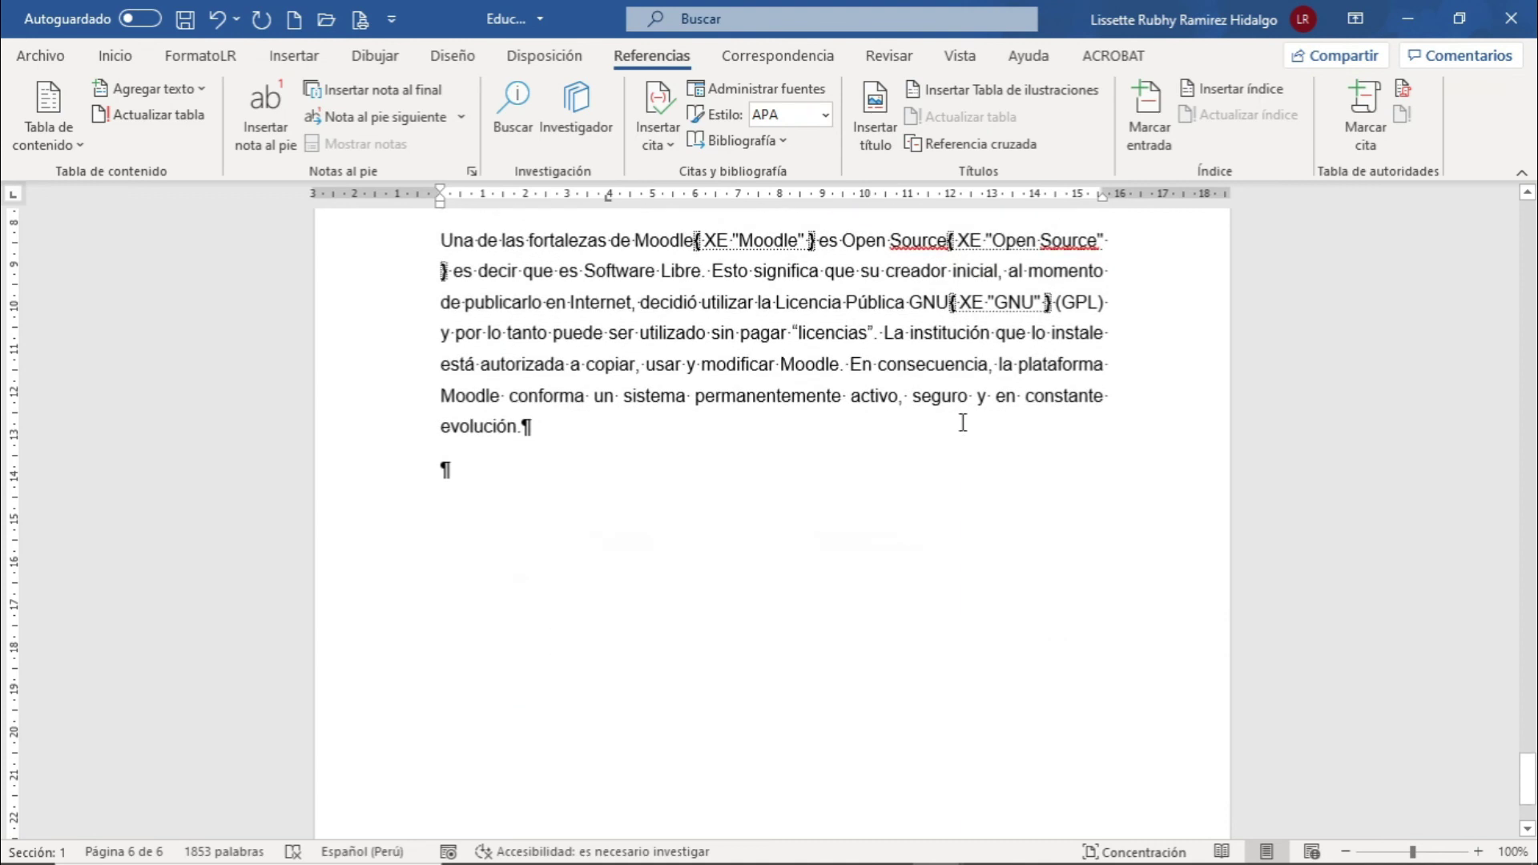
scroll(963, 422, down, 3)
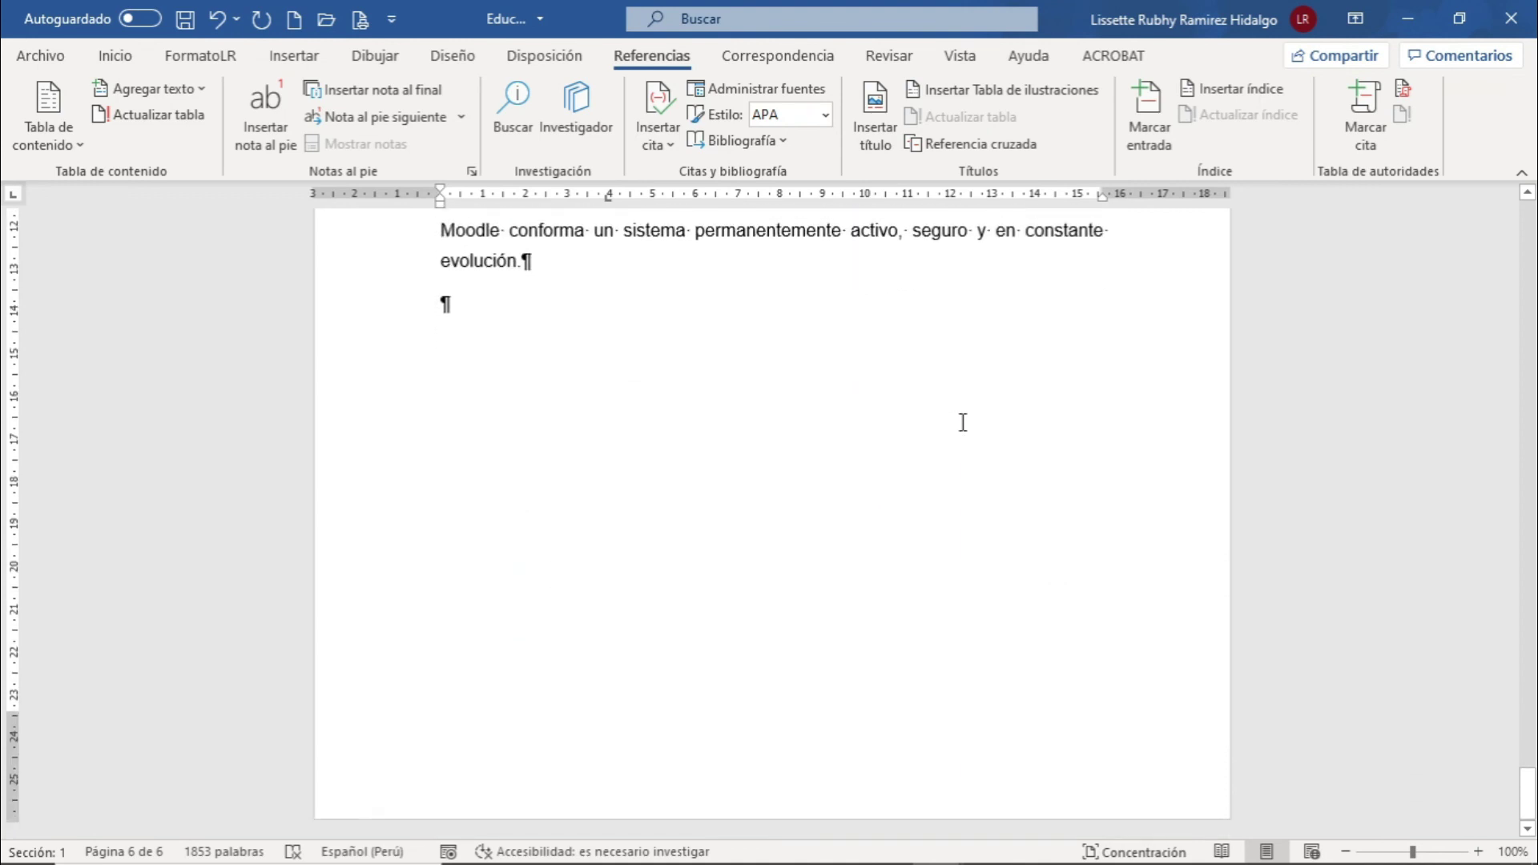
click(540, 355)
key(ctrl+Return)
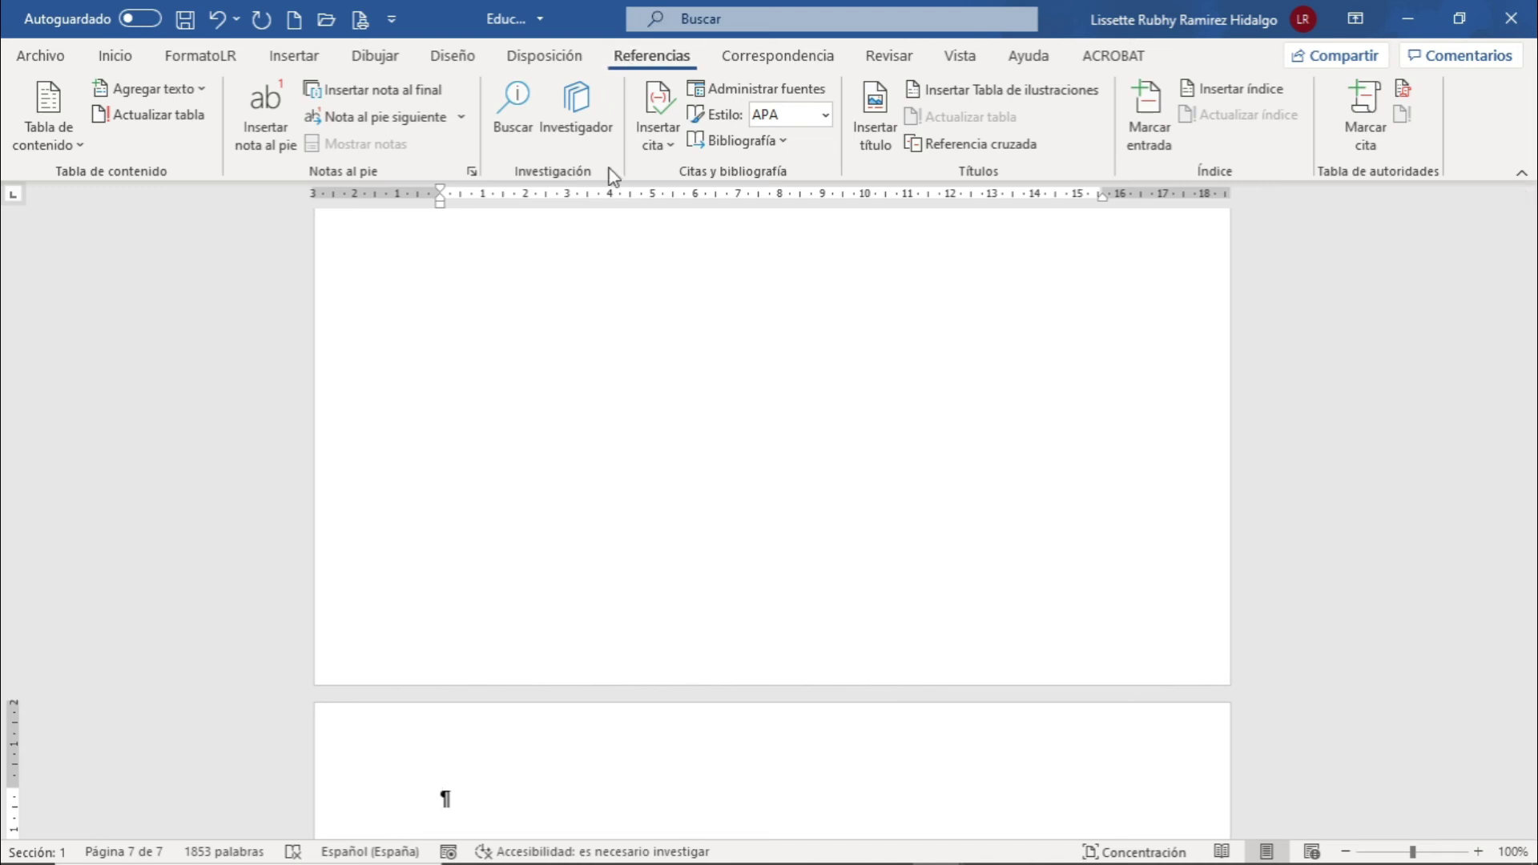
Step: Insert a one-column, indented index in the Moderno format on the new last page and review its entries
scroll(632, 486, down, 3)
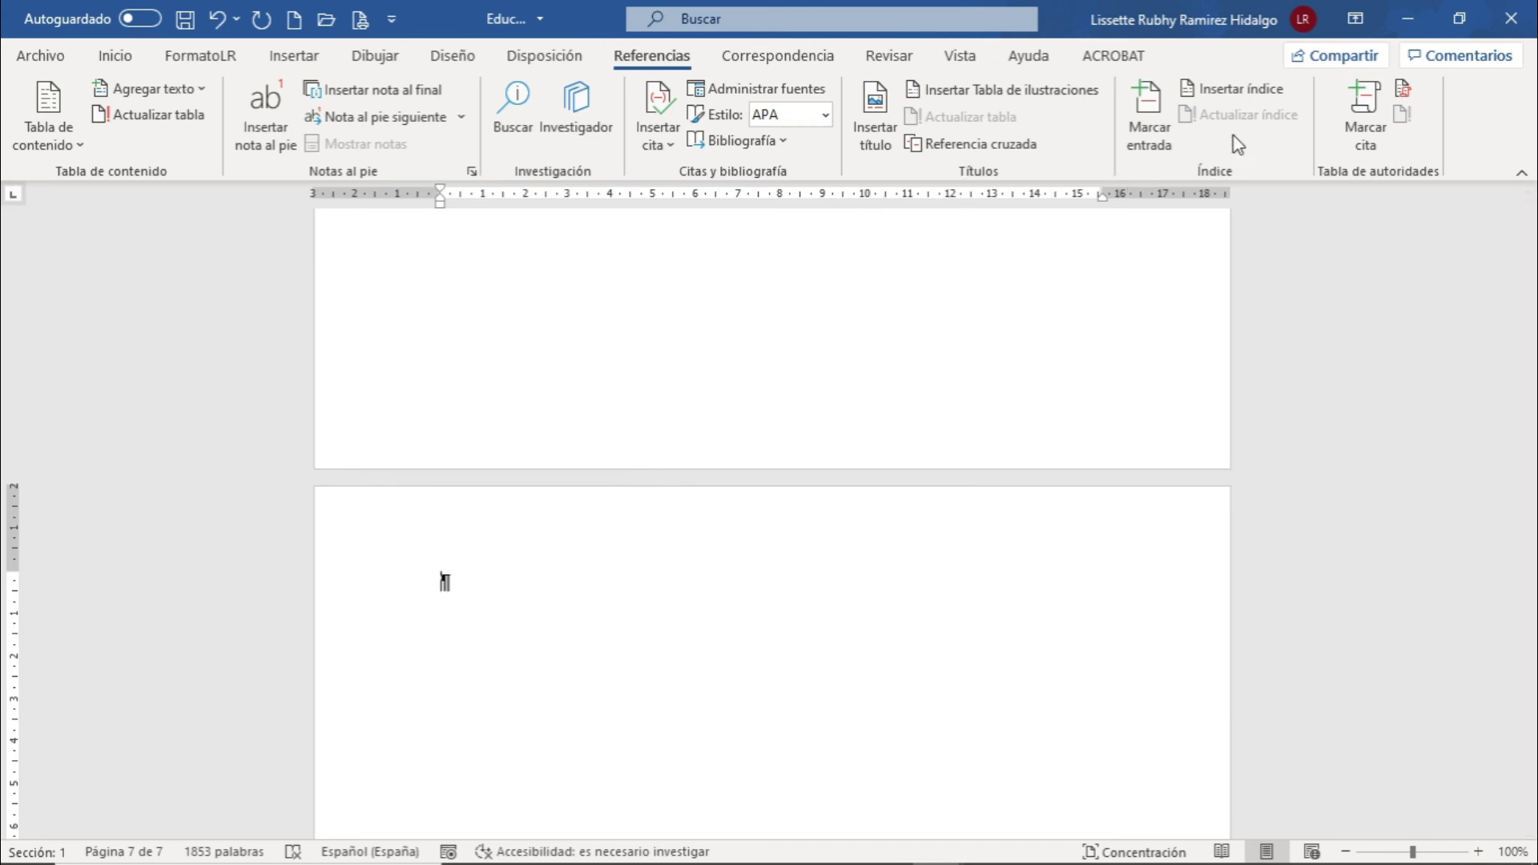
click(1237, 94)
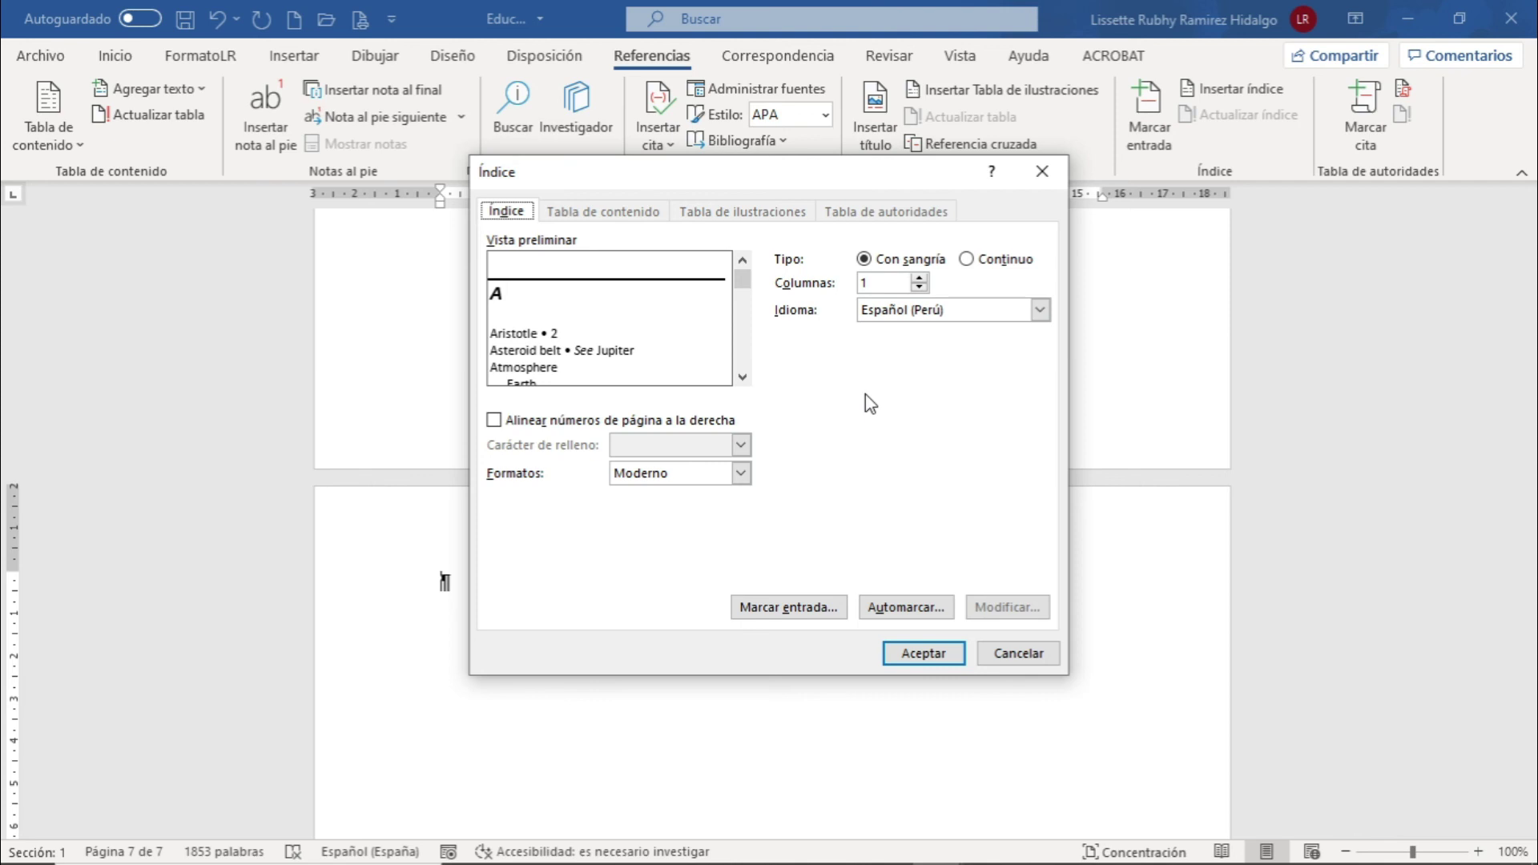
click(742, 473)
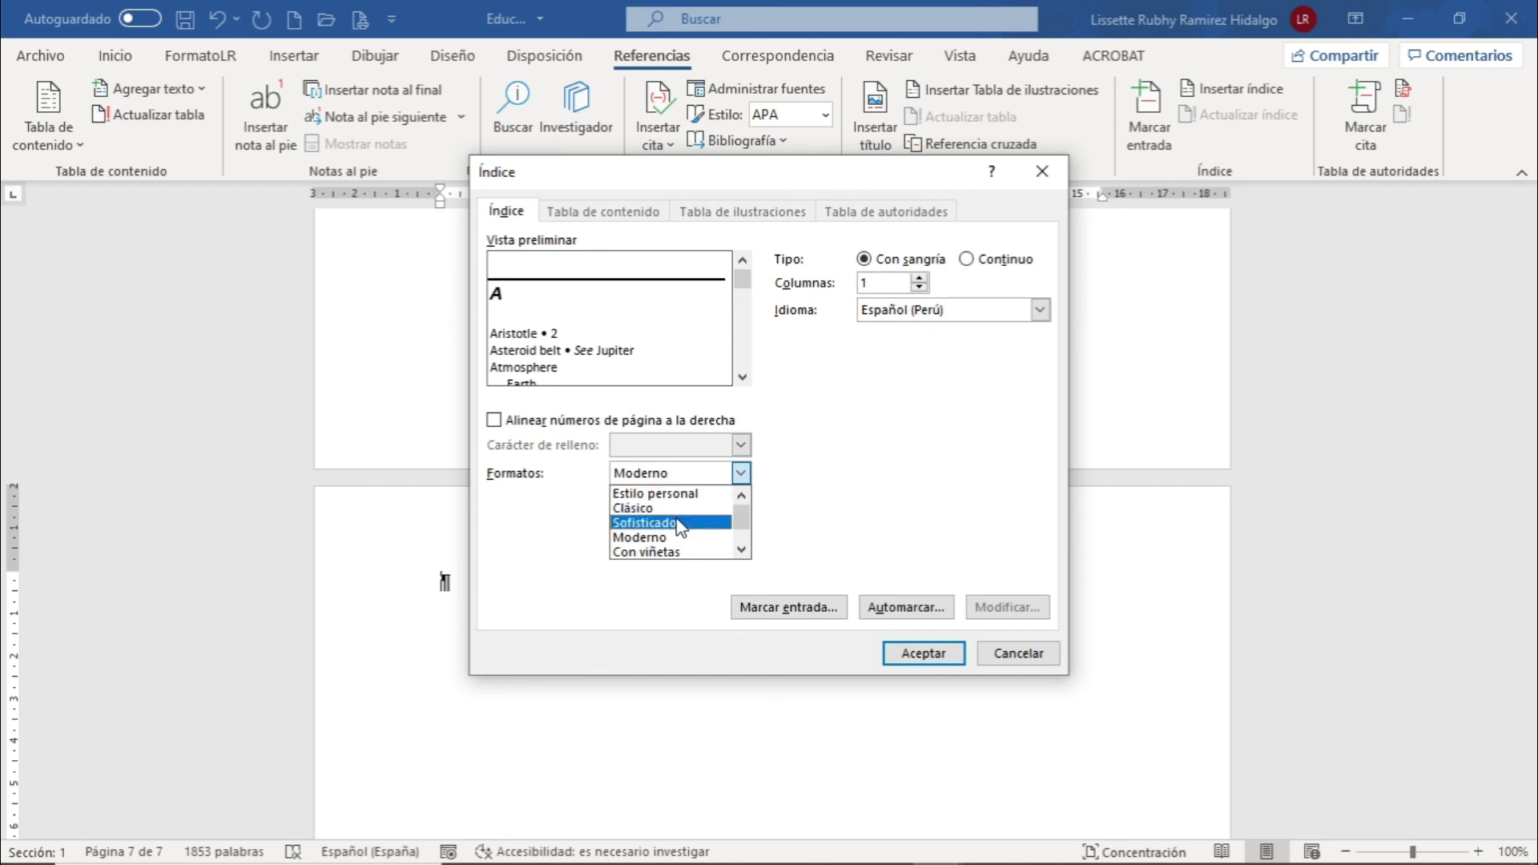
click(662, 538)
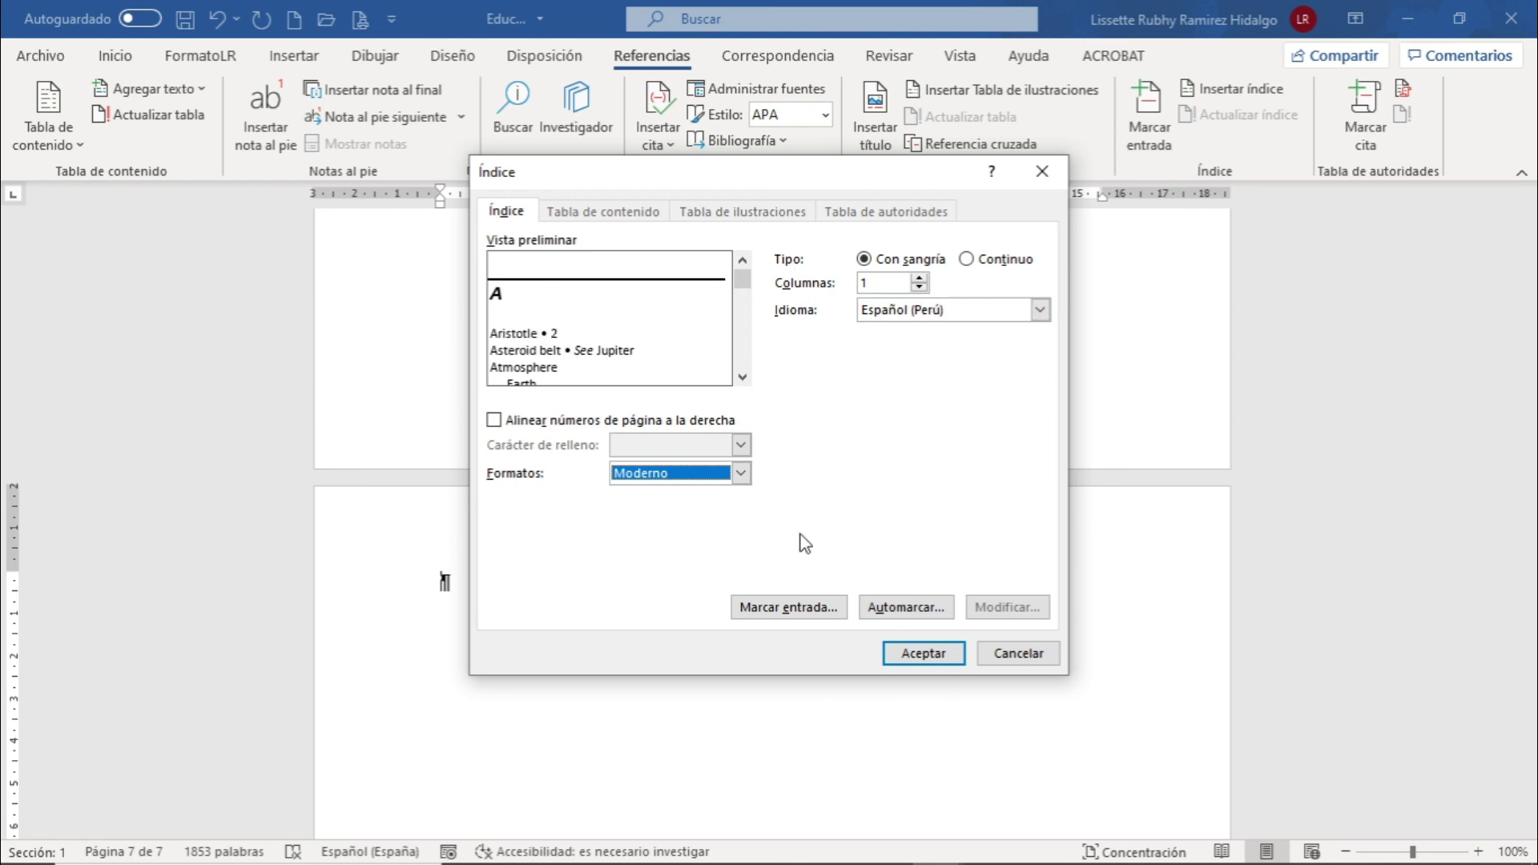
click(930, 656)
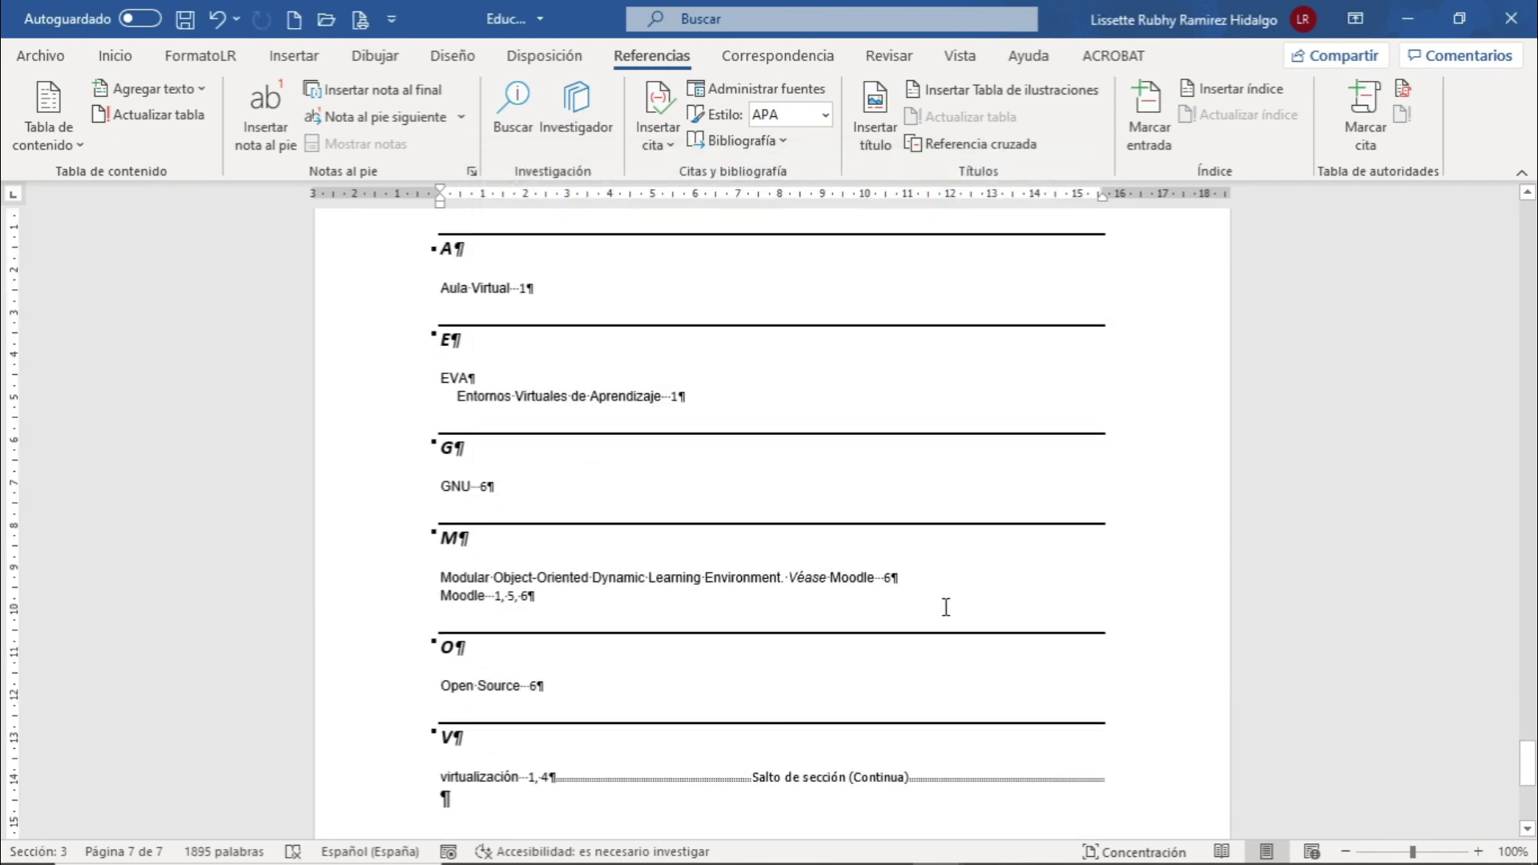
scroll(931, 488, up, 2)
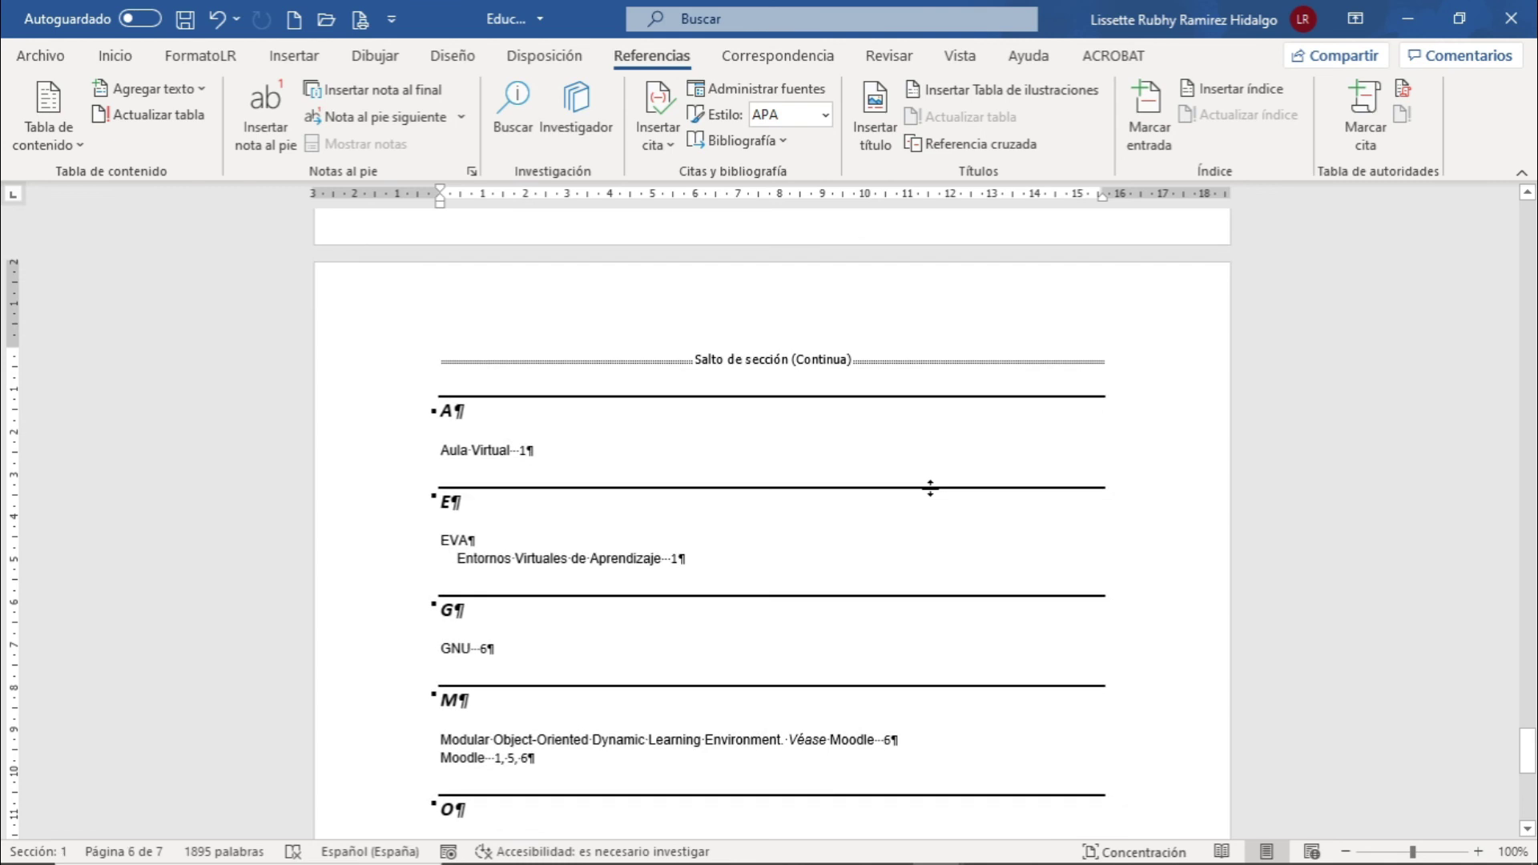
scroll(930, 488, down, 3)
scroll(931, 488, up, 1)
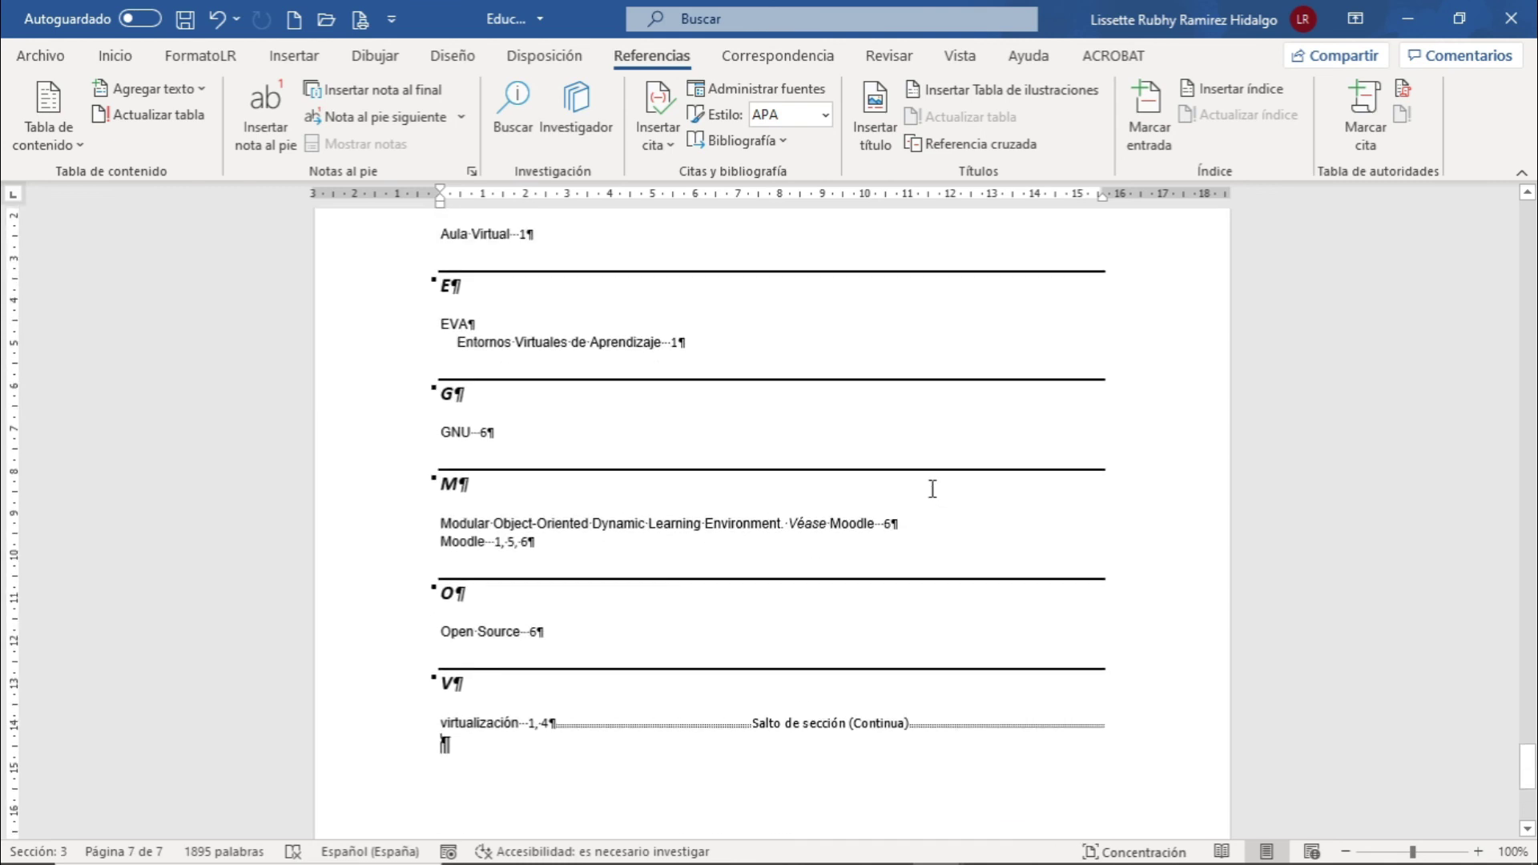